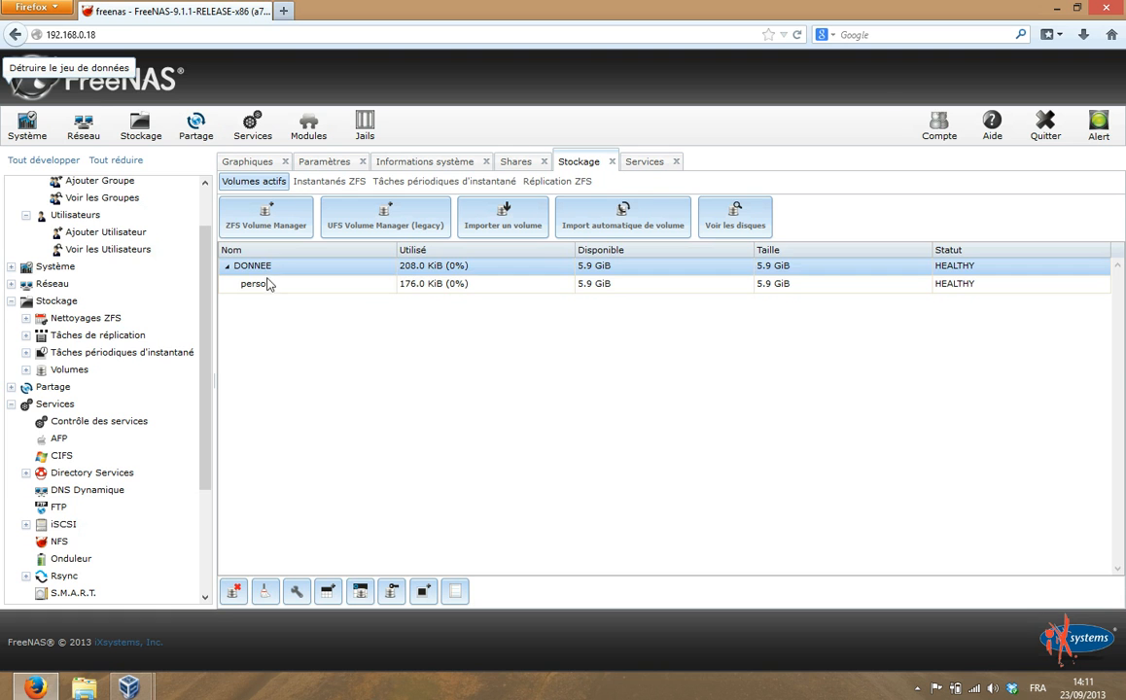
- Create a ZFS dataset named AFTP inside the DONNEE volume, keeping the inherited settings
{"action": "left_click", "coordinate": [326, 591]}
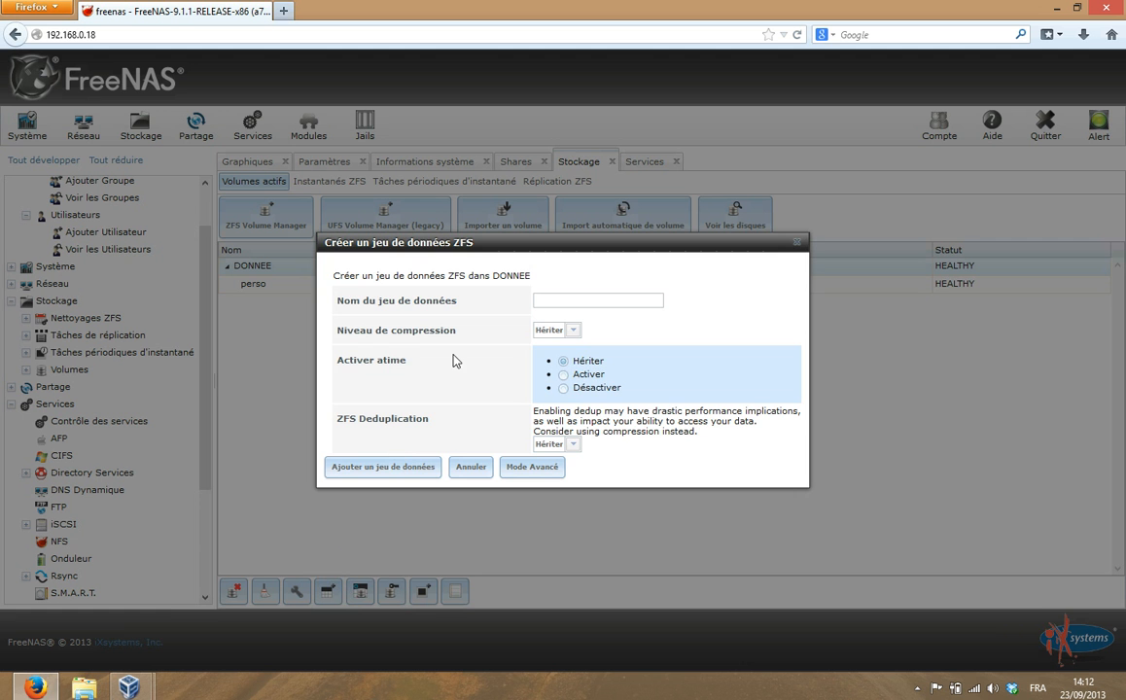
{"action": "left_click", "coordinate": [545, 299]}
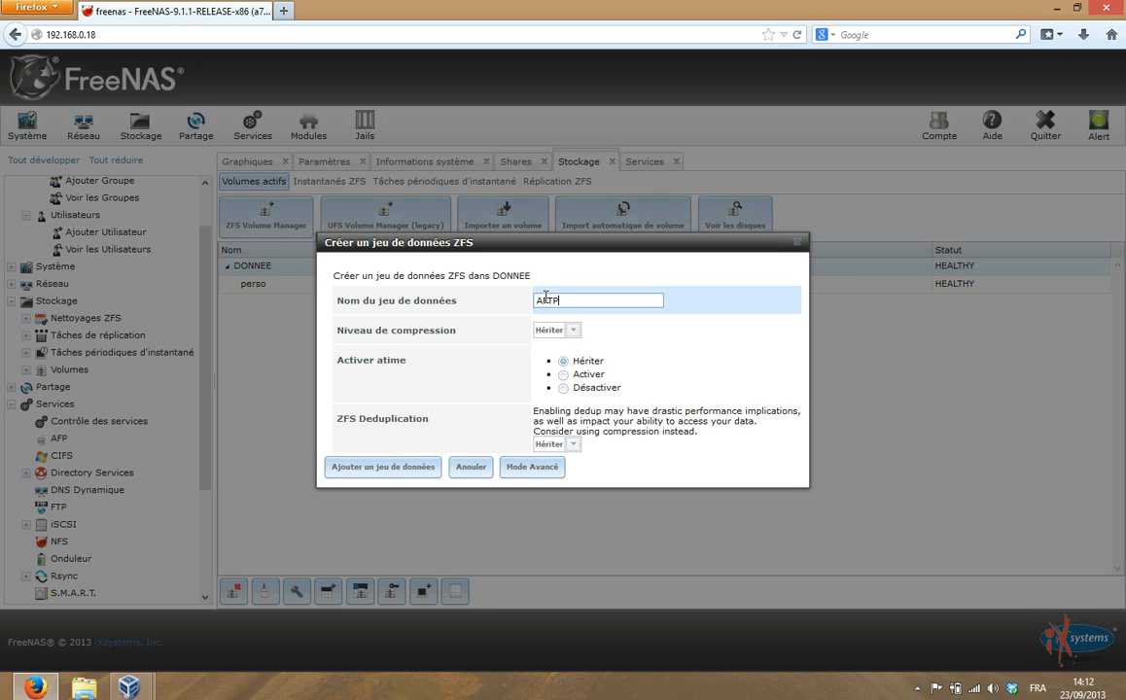
{"action": "left_click", "coordinate": [372, 467]}
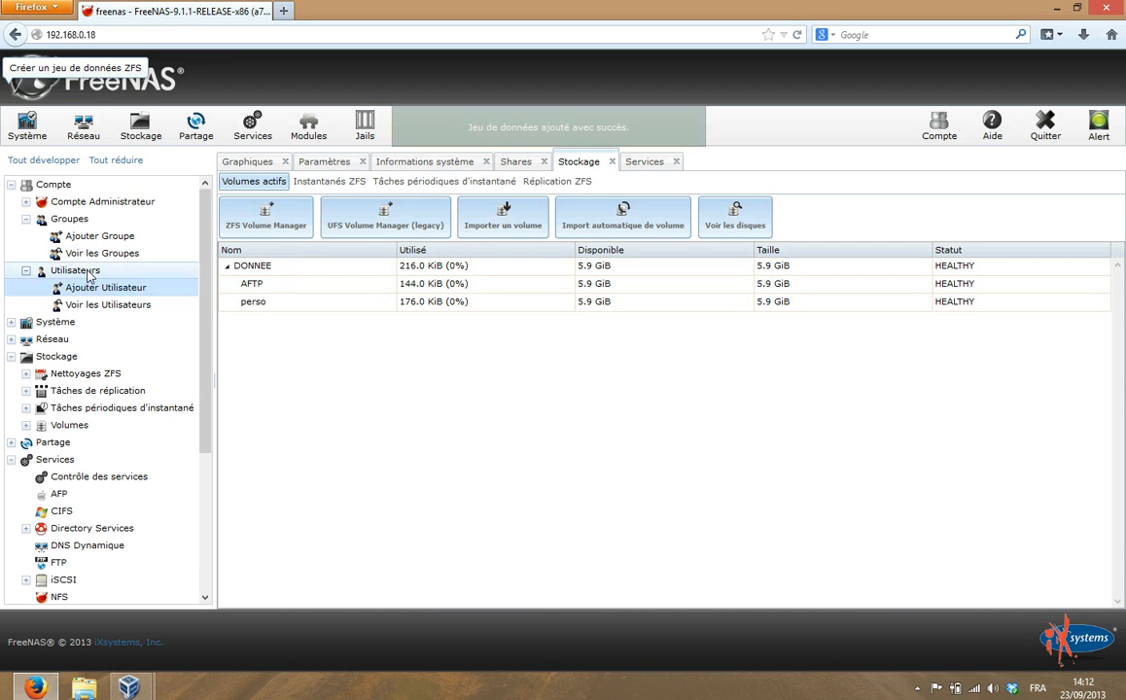
- Start adding a new user account with the username AFTP and its own new primary group
{"action": "left_click", "coordinate": [98, 288]}
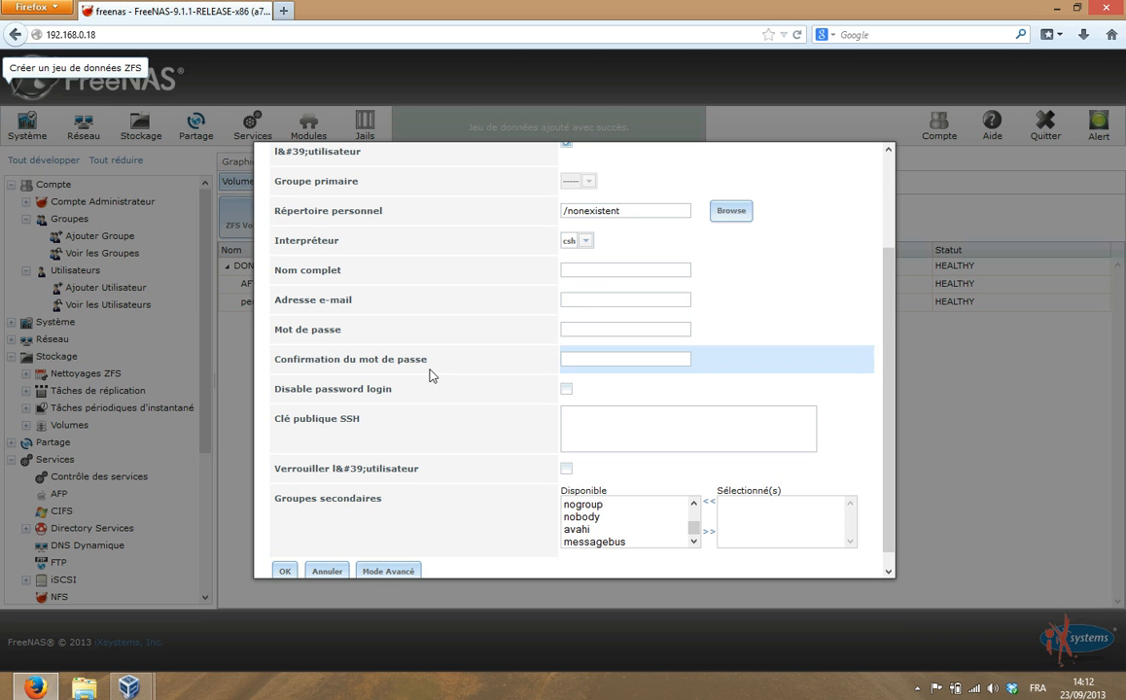
{"action": "scroll", "coordinate": [892, 334], "scroll_direction": "up", "scroll_amount": 3}
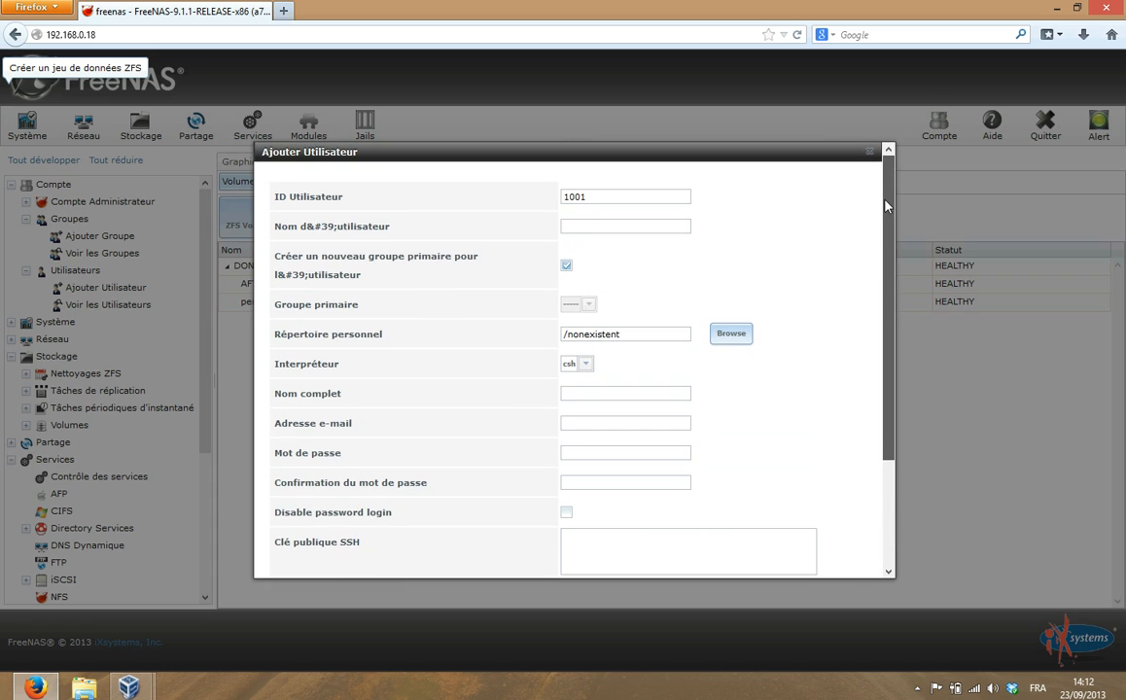
{"action": "left_click", "coordinate": [639, 224]}
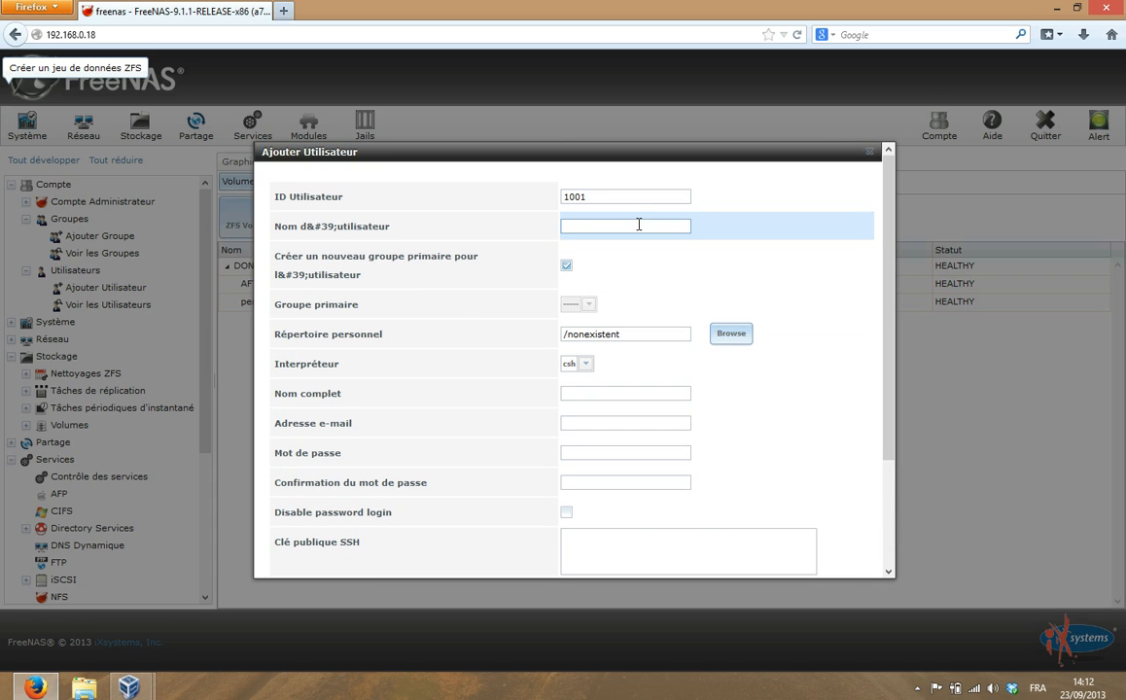
{"action": "type", "text": "AFTP"}
- Set the new user's home directory to /mnt/DONNEE/AFTP by browsing the folder tree
{"action": "left_click", "coordinate": [731, 333]}
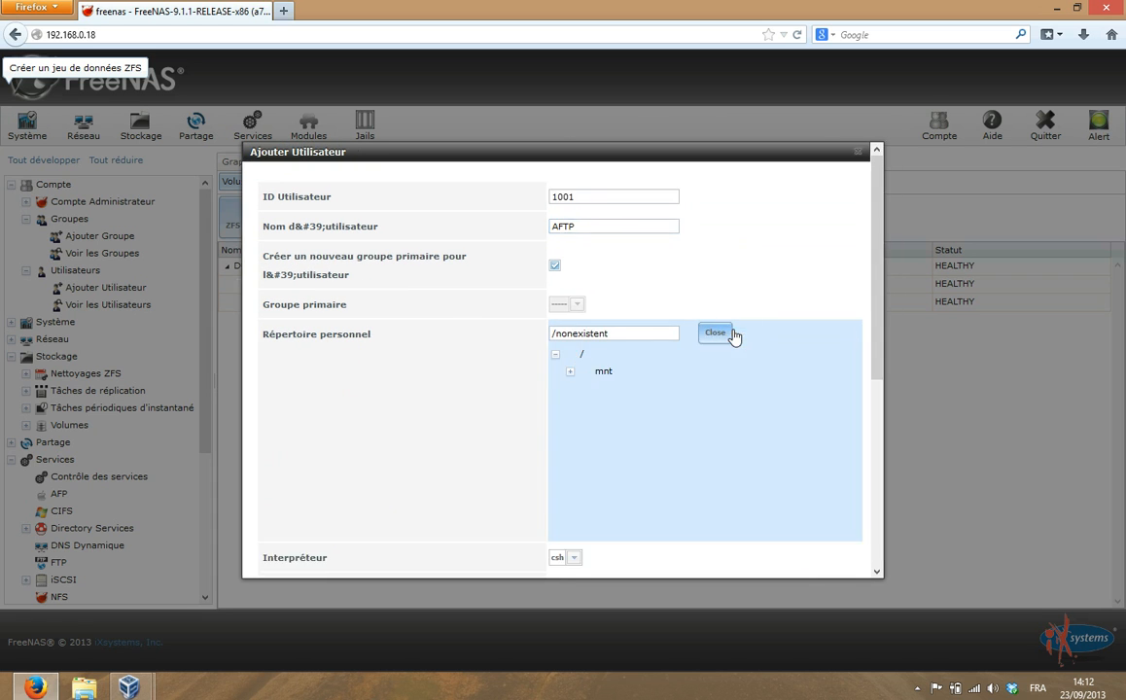
{"action": "left_click", "coordinate": [572, 374]}
{"action": "left_click", "coordinate": [572, 374]}
{"action": "left_click", "coordinate": [572, 375]}
{"action": "left_click", "coordinate": [585, 388]}
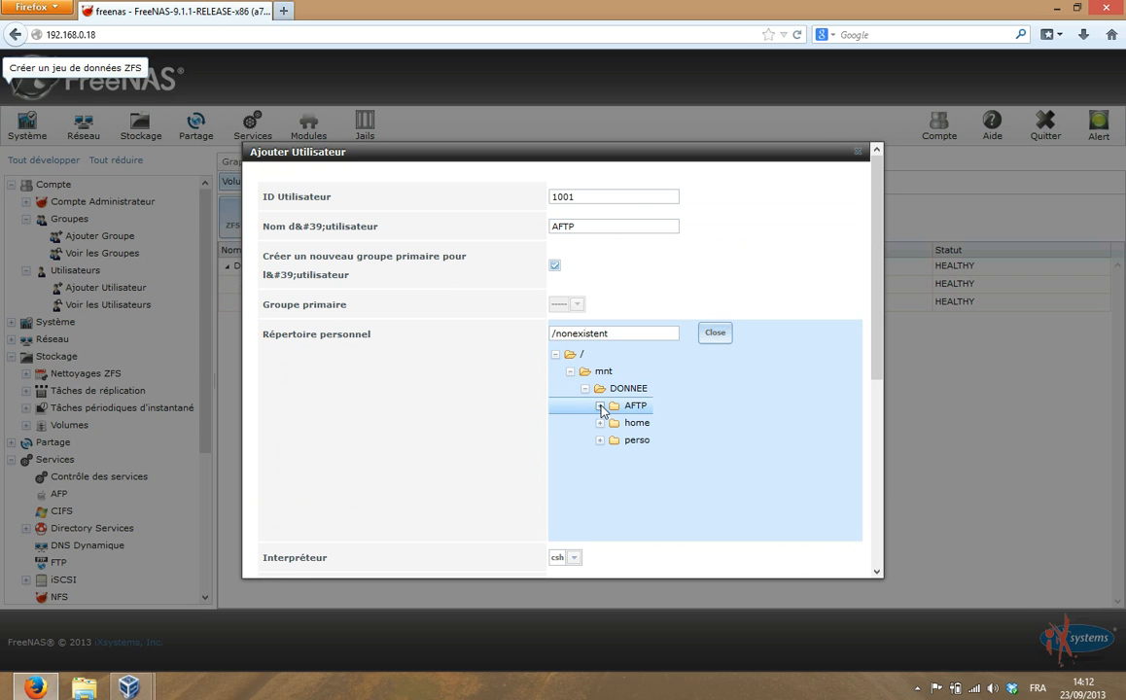
{"action": "left_click", "coordinate": [632, 408]}
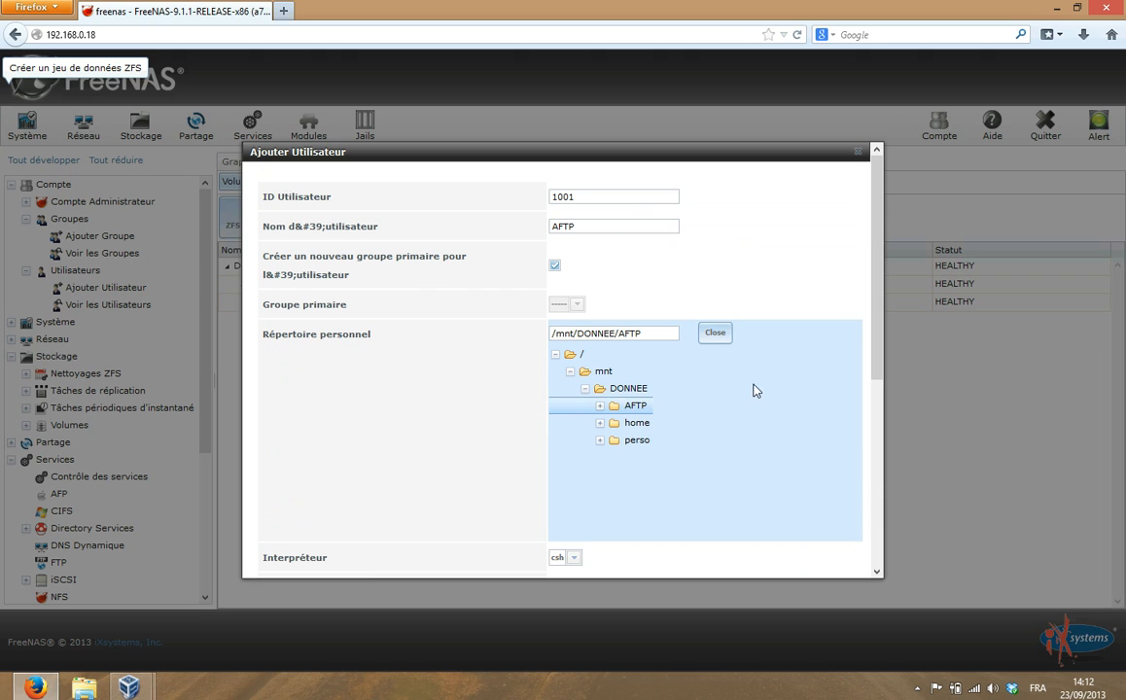
{"action": "left_click", "coordinate": [714, 336]}
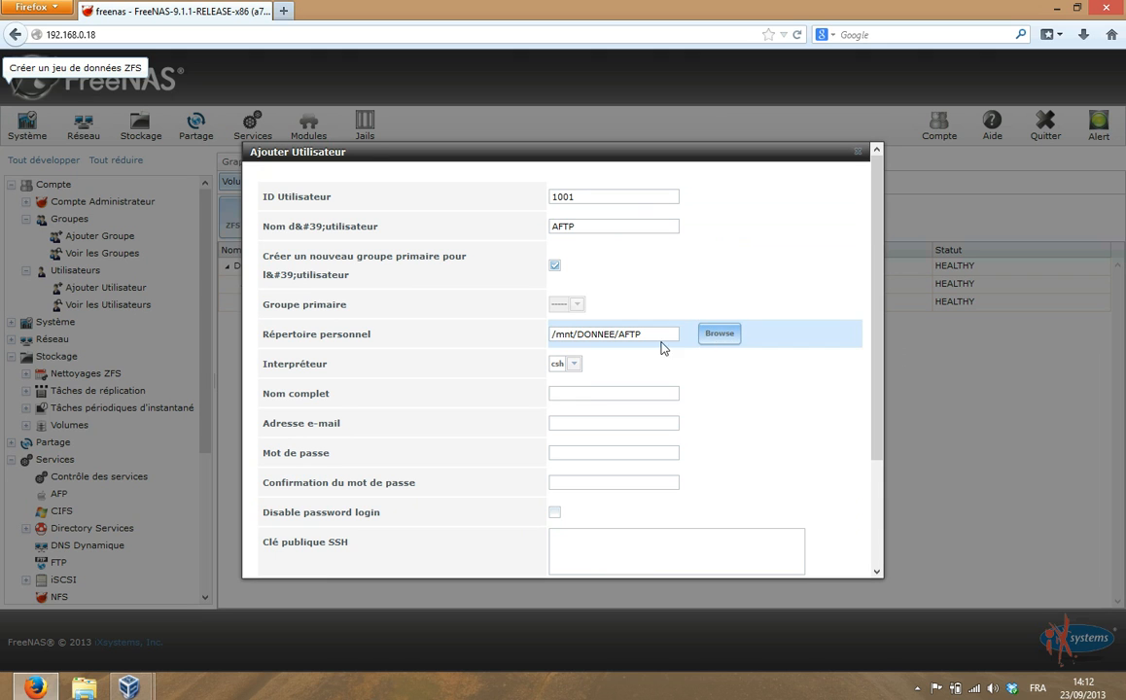
- Enter "accès ftp" as the user's full name, fill in the account password and its confirmation, and save the user
{"action": "left_click", "coordinate": [568, 393]}
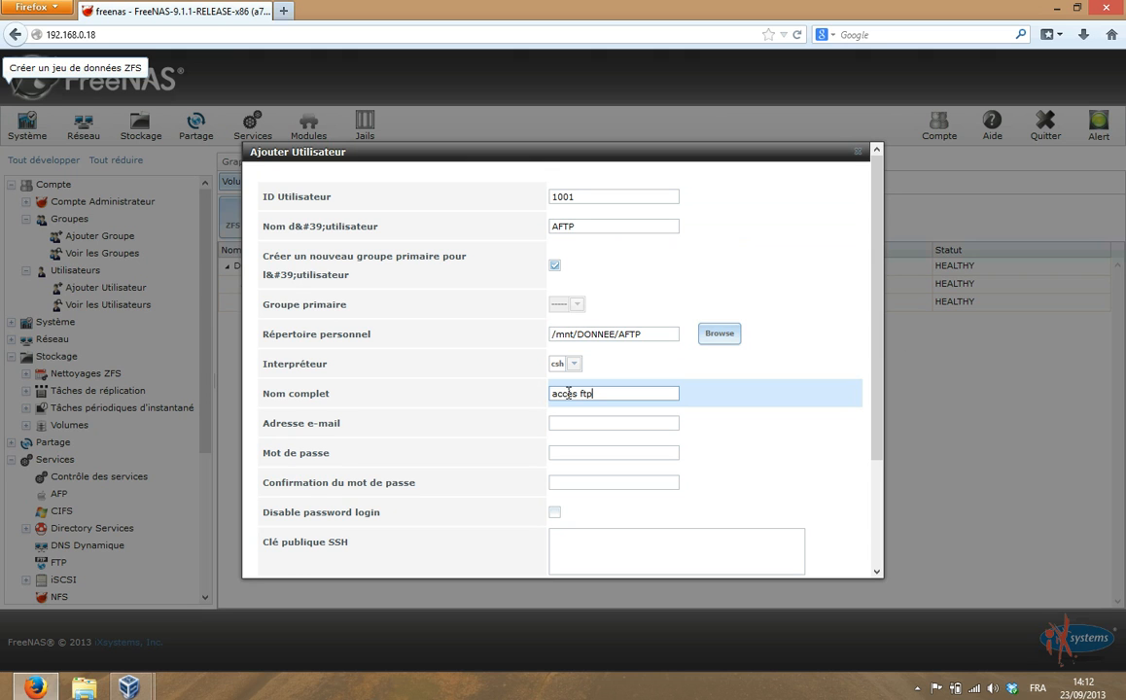
{"action": "left_click", "coordinate": [606, 453]}
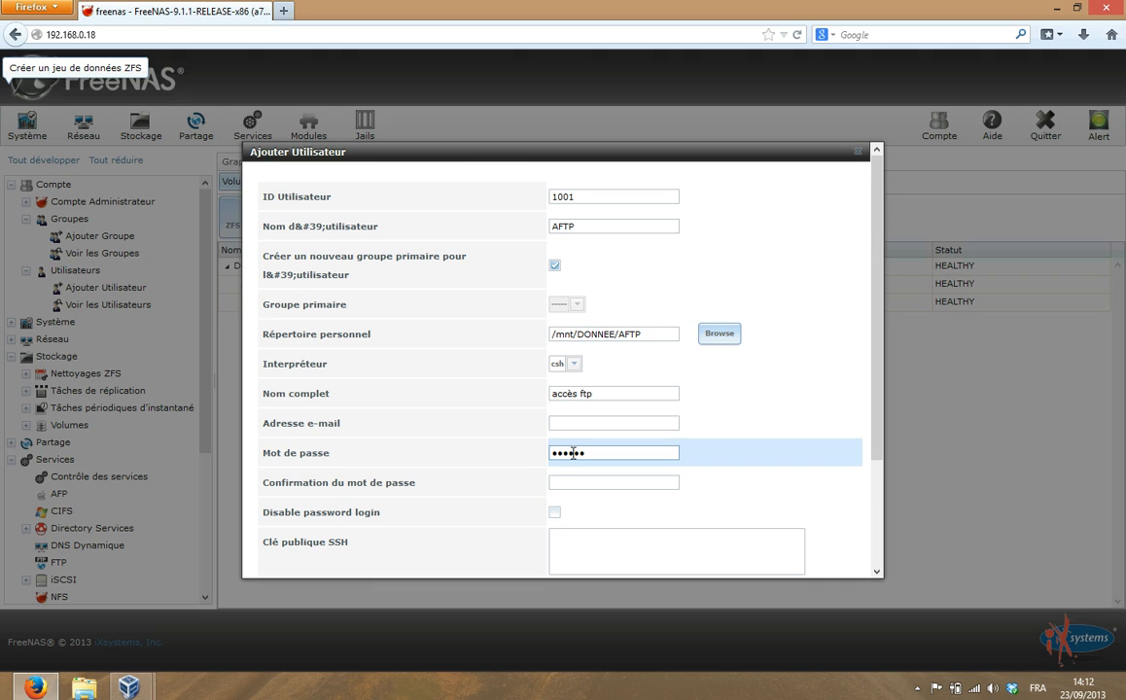
{"action": "key", "text": "Tab"}
{"action": "type", "text": "•"}
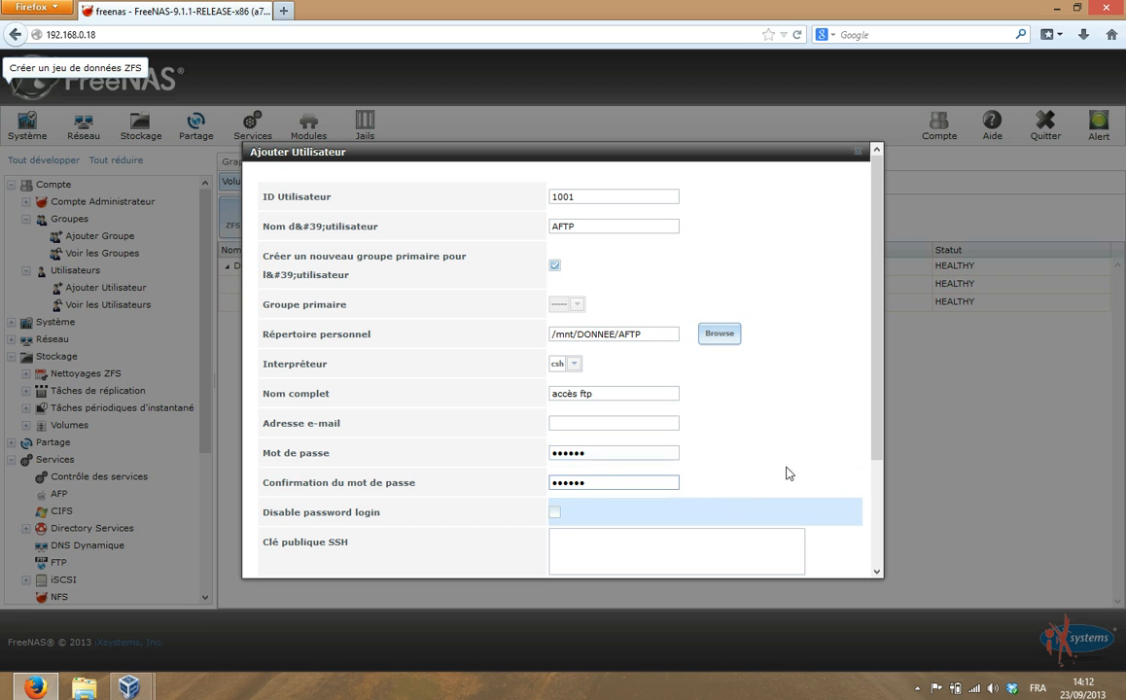
{"action": "left_click_drag", "start_coordinate": [871, 397], "coordinate": [636, 540]}
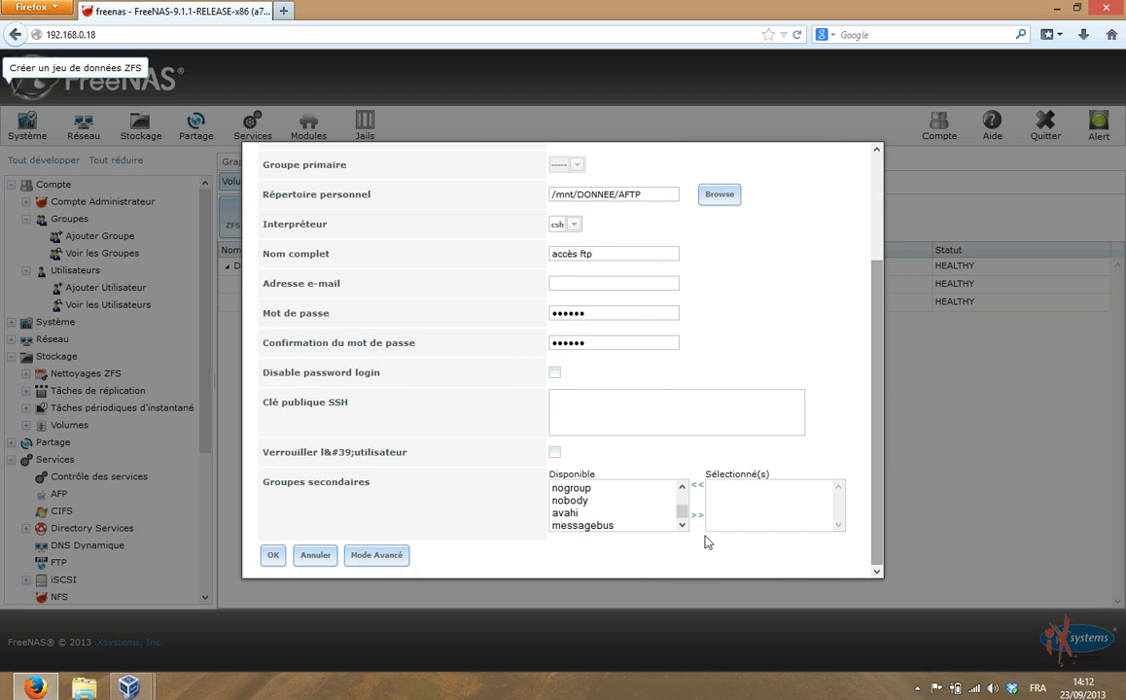
{"action": "left_click", "coordinate": [272, 555]}
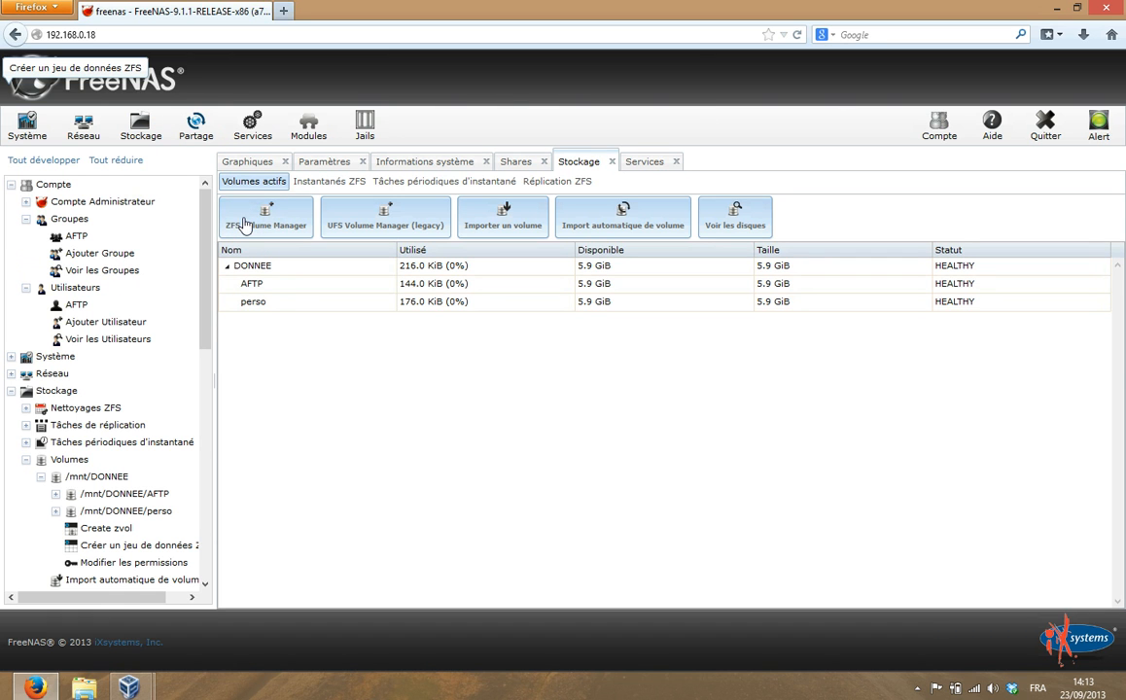
- Change the AFTP dataset's permissions so that both its owner user and owner group are AFTP
{"action": "left_click", "coordinate": [271, 286]}
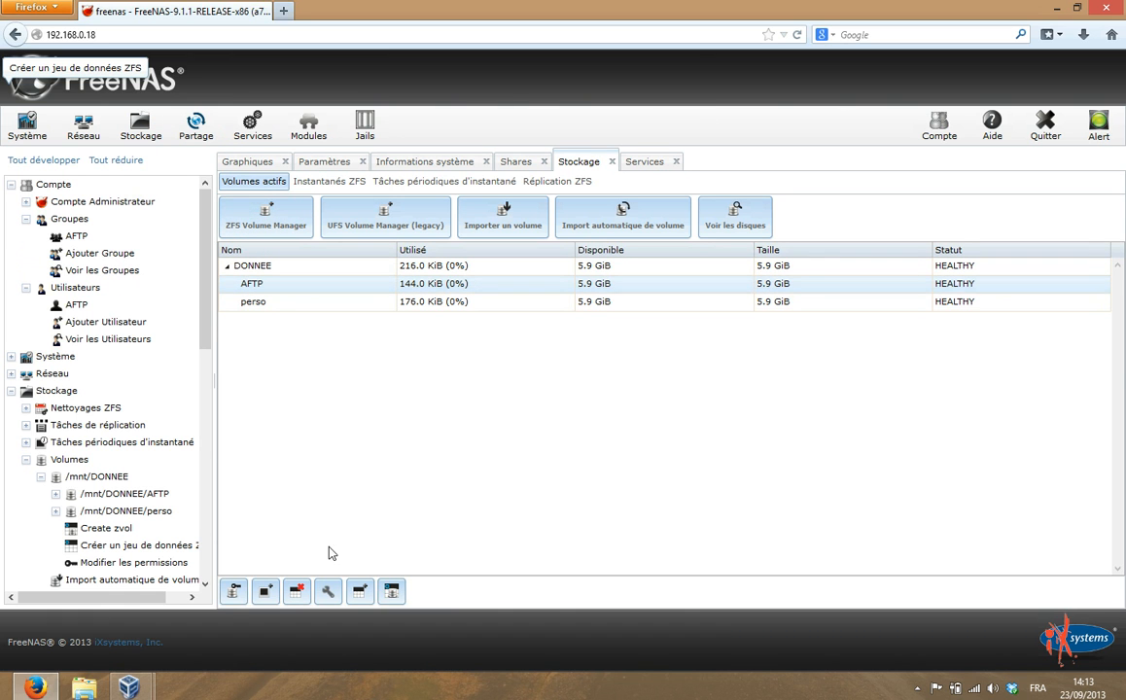
{"action": "left_click", "coordinate": [234, 593]}
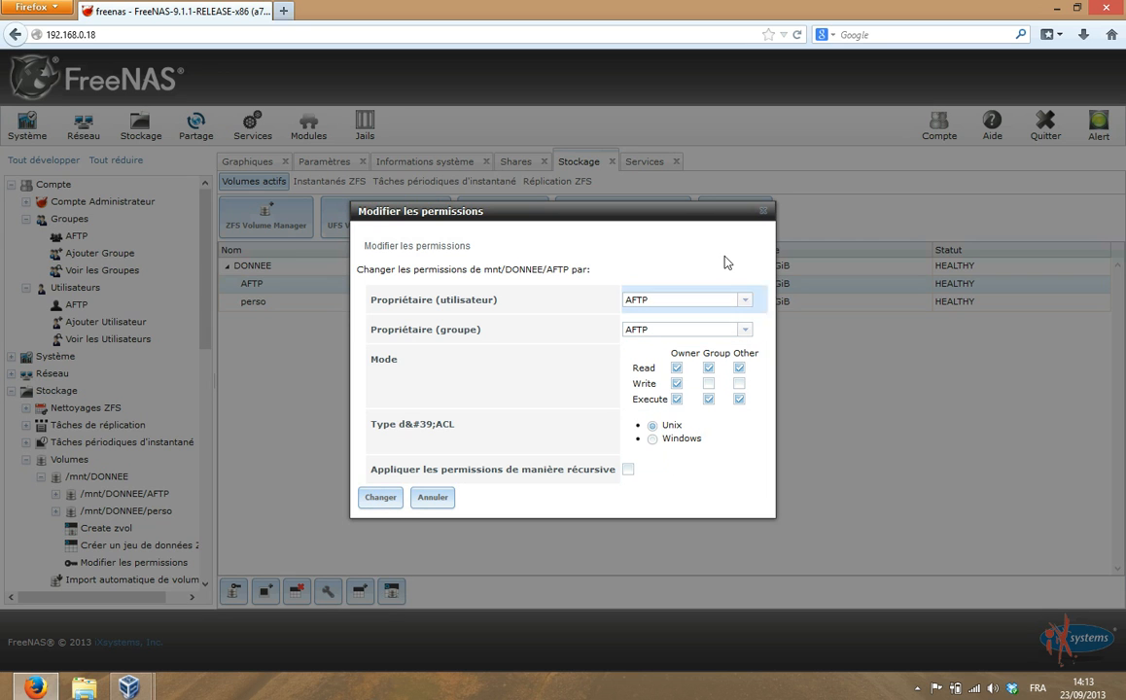
{"action": "left_click", "coordinate": [763, 210]}
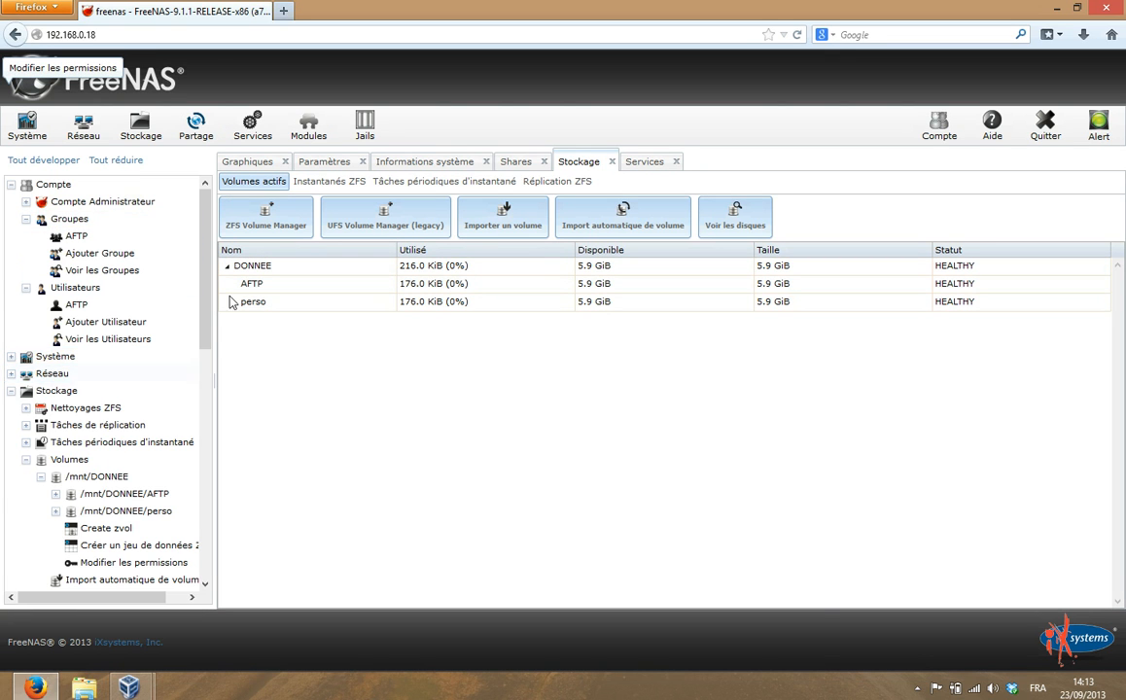
- Open the service control list that shows the on/off state of every service
{"action": "scroll", "coordinate": [216, 398], "scroll_direction": "down", "scroll_amount": 6}
{"action": "scroll", "coordinate": [215, 427], "scroll_direction": "down", "scroll_amount": 3}
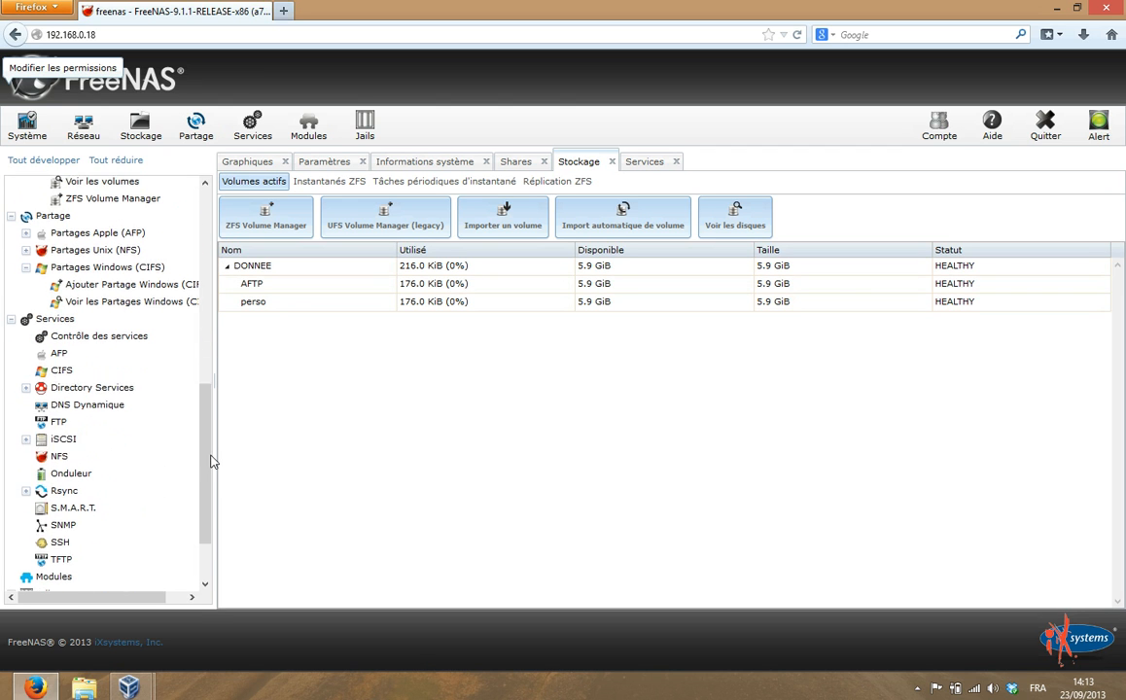
{"action": "left_click", "coordinate": [117, 336]}
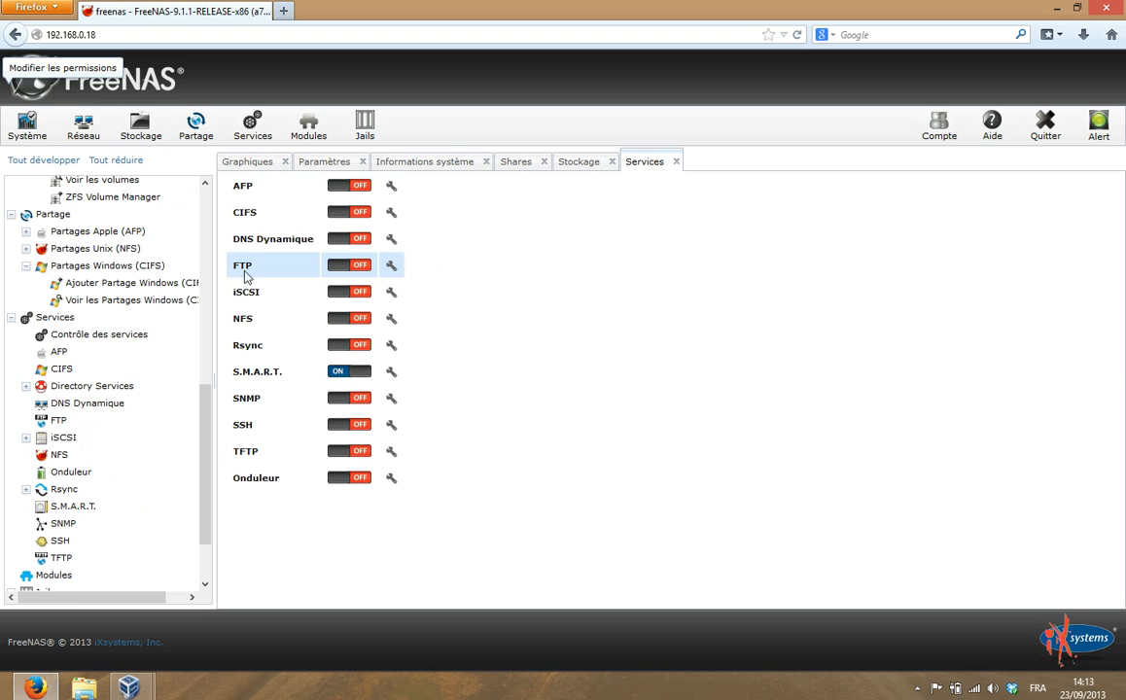
{"action": "left_click", "coordinate": [58, 420]}
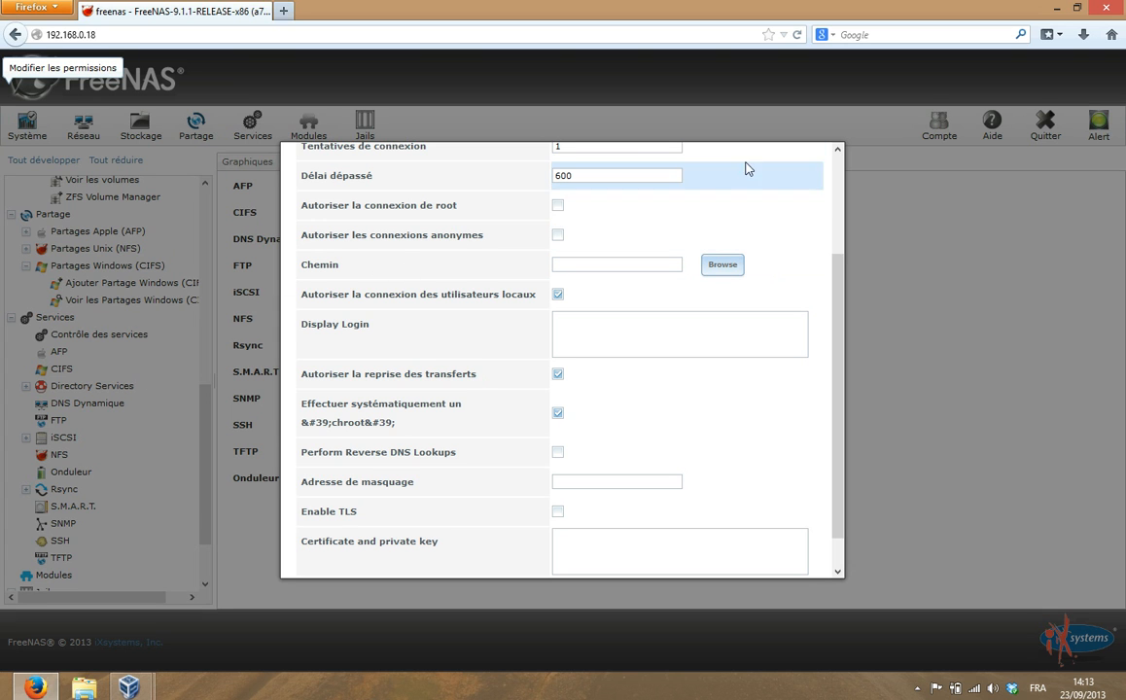
{"action": "left_click", "coordinate": [838, 245]}
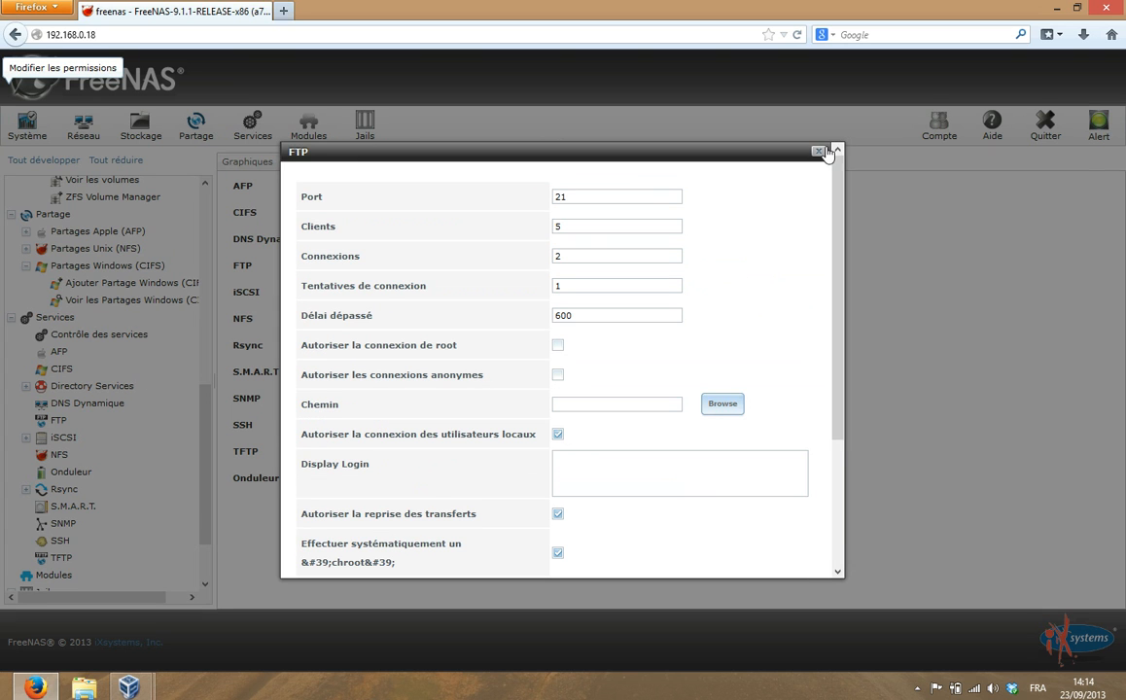
{"action": "left_click", "coordinate": [820, 153]}
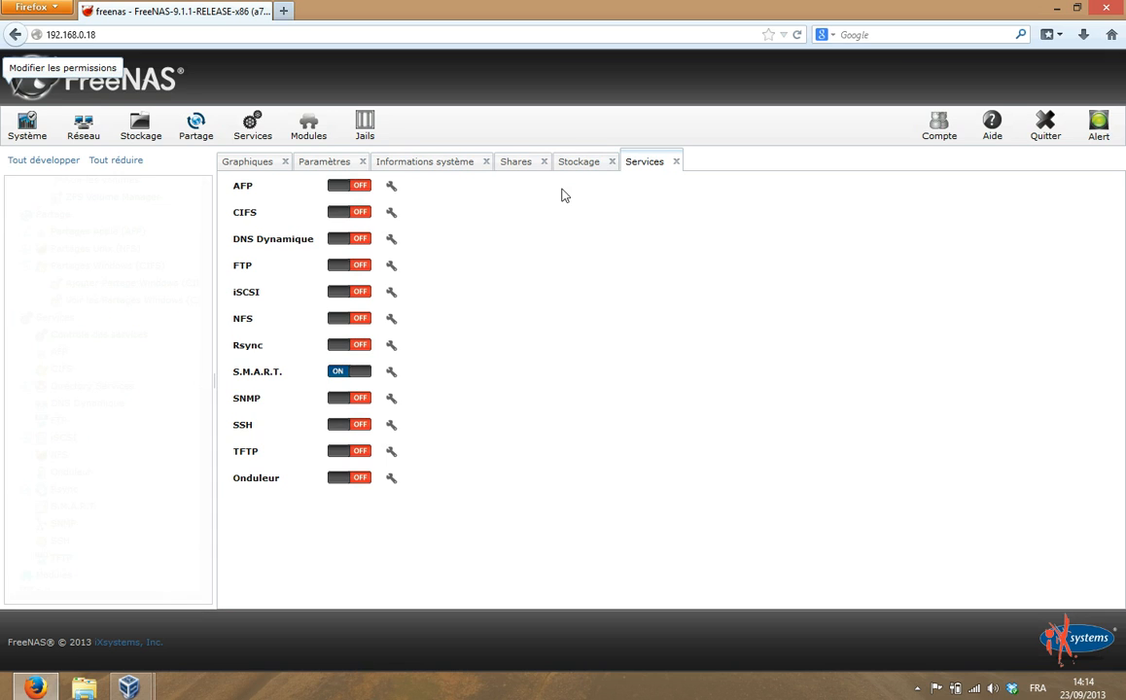
- In the FTP service settings, keep port 21 and set the path to /mnt/DONNEE/AFTP
{"action": "left_click", "coordinate": [392, 267]}
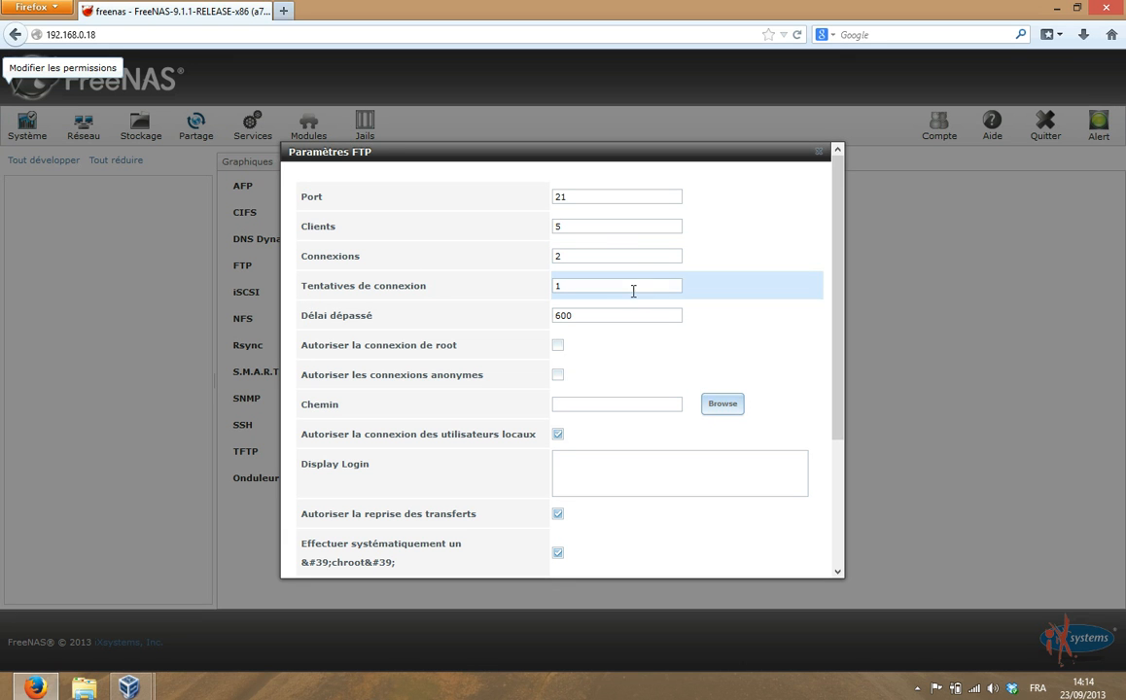
{"action": "left_click", "coordinate": [582, 195]}
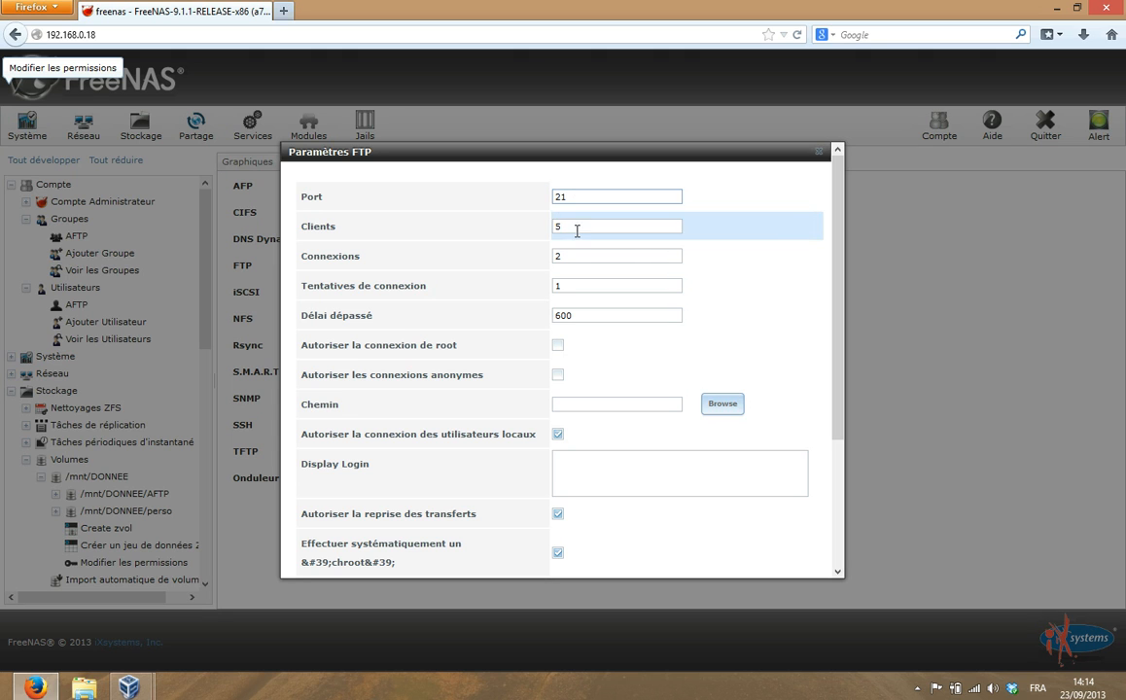
{"action": "left_click", "coordinate": [574, 196]}
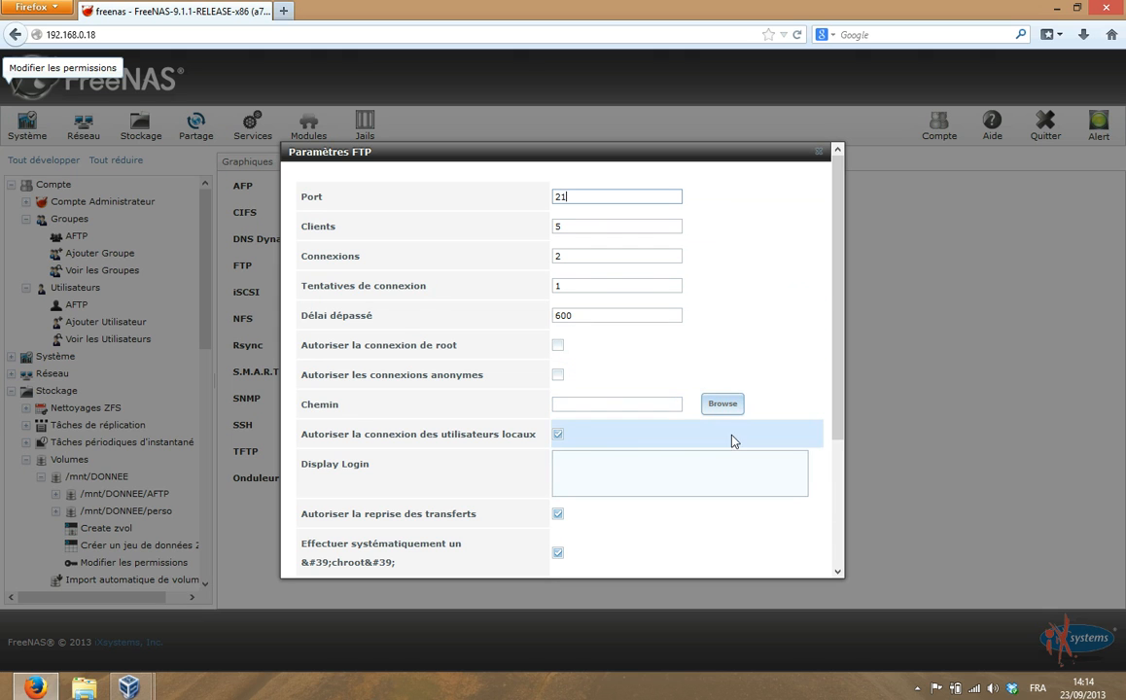
{"action": "left_click", "coordinate": [728, 411]}
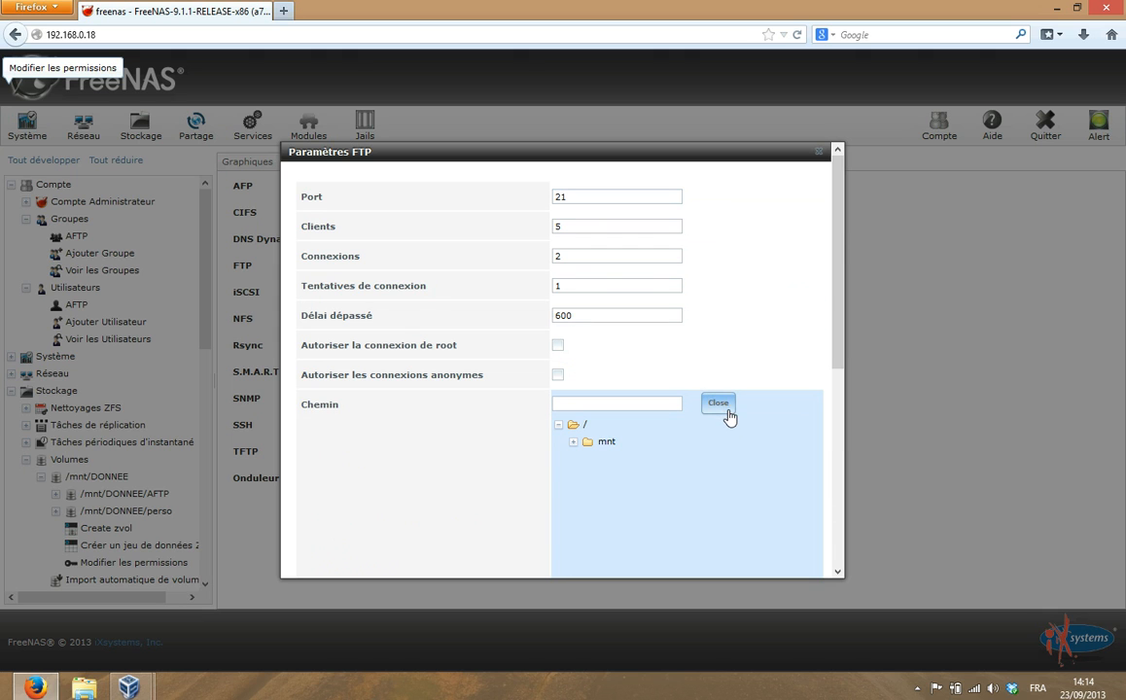
{"action": "left_click", "coordinate": [588, 443]}
{"action": "left_click", "coordinate": [595, 461]}
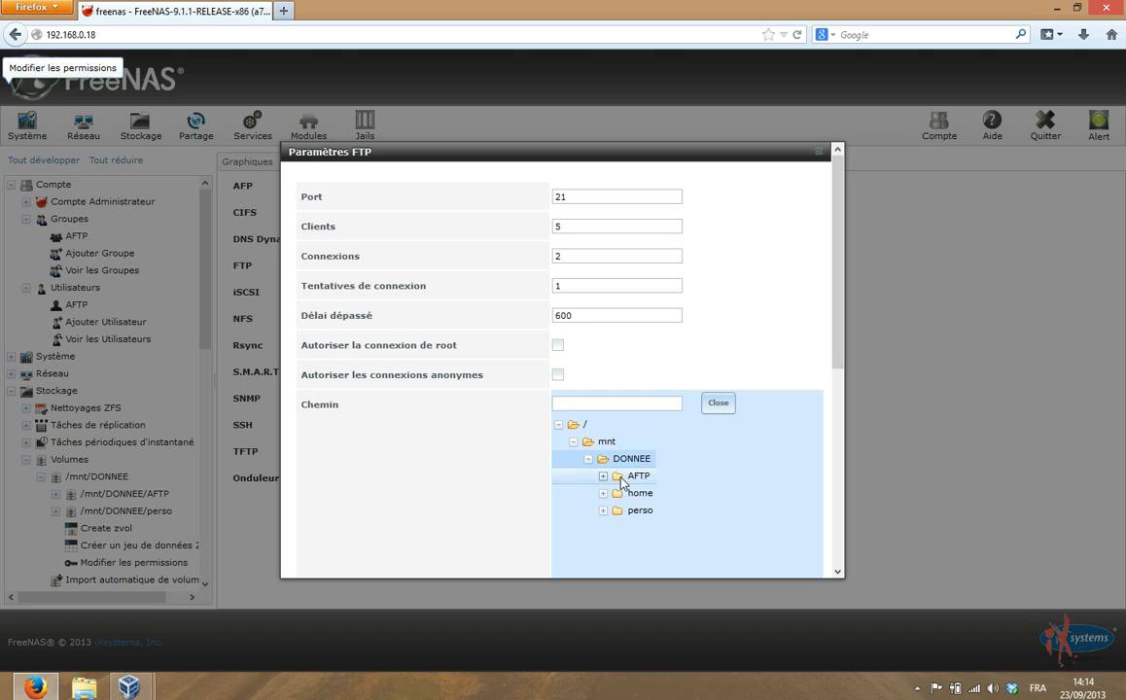
{"action": "left_click", "coordinate": [633, 477]}
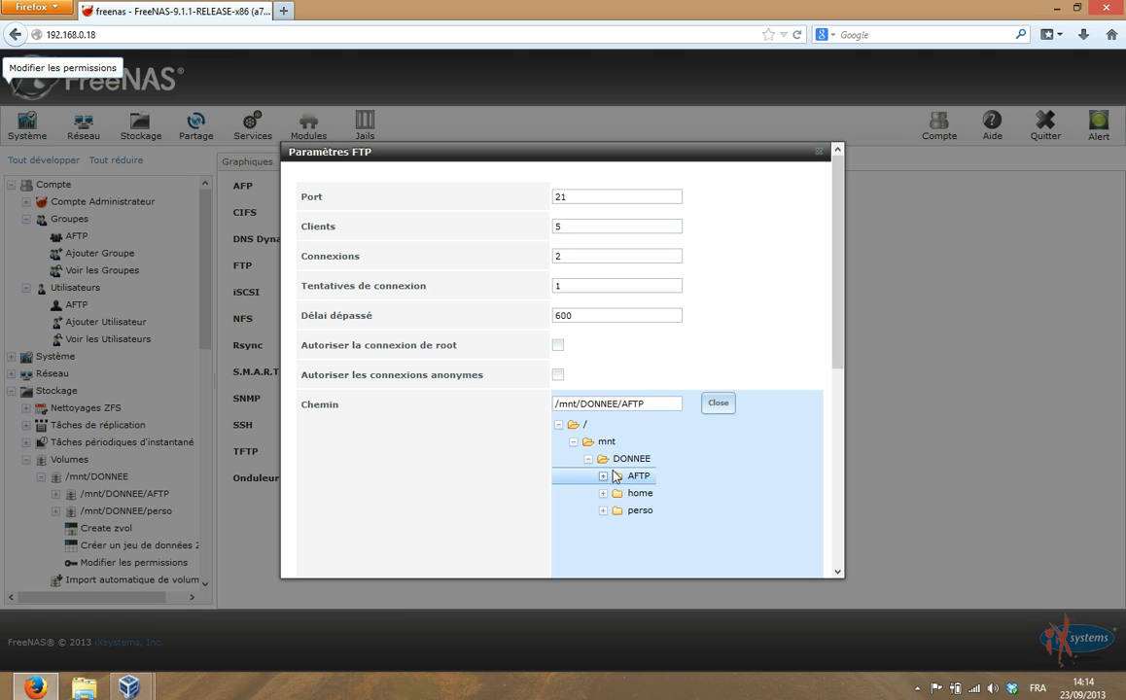
{"action": "left_click", "coordinate": [603, 476]}
- Save the FTP settings with local user login, transfer resumption and chroot enabled, and turn on the FTP service
{"action": "left_click_drag", "start_coordinate": [842, 294], "coordinate": [854, 520]}
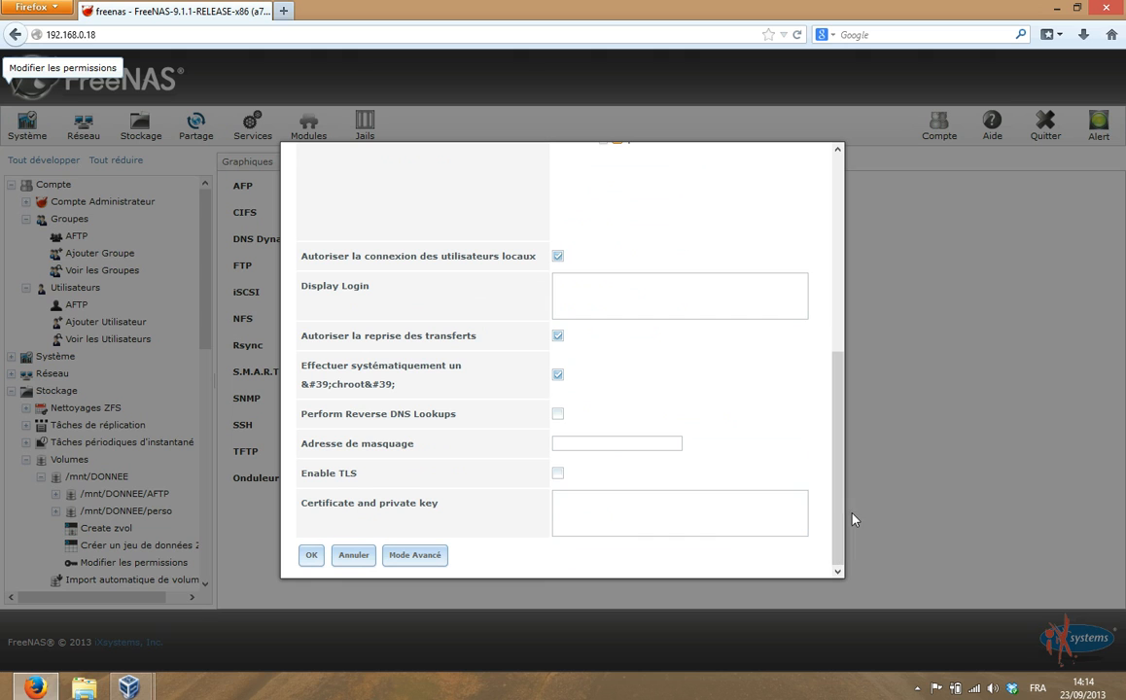
{"action": "left_click", "coordinate": [558, 256]}
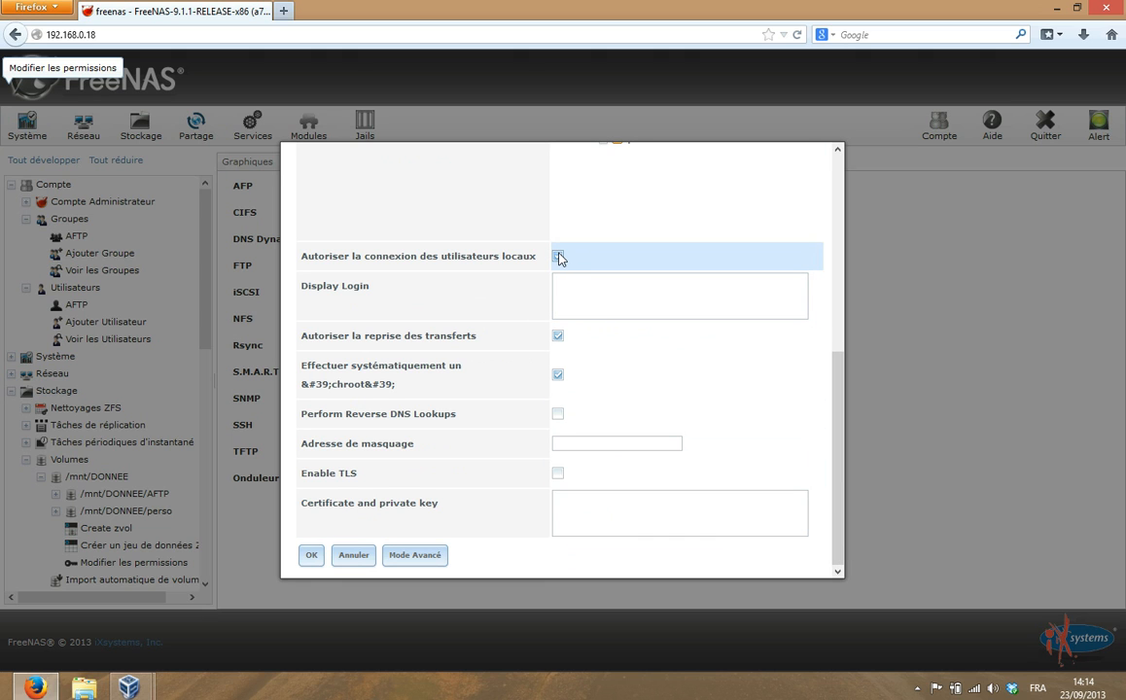
{"action": "left_click", "coordinate": [558, 256]}
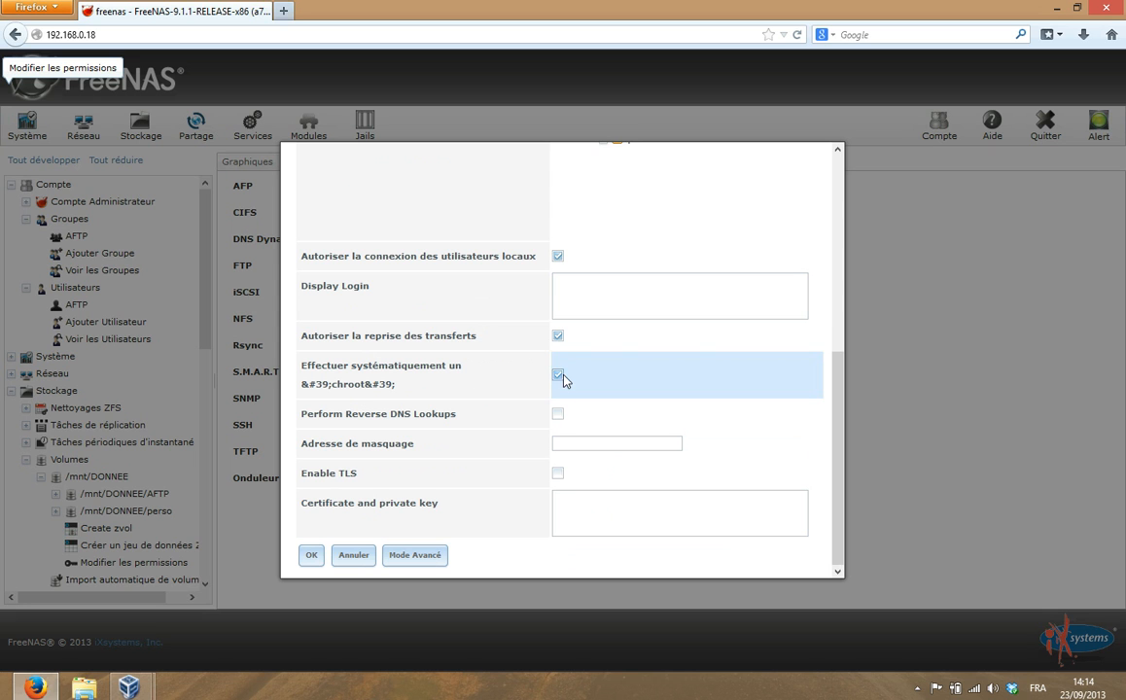
{"action": "left_click", "coordinate": [307, 556]}
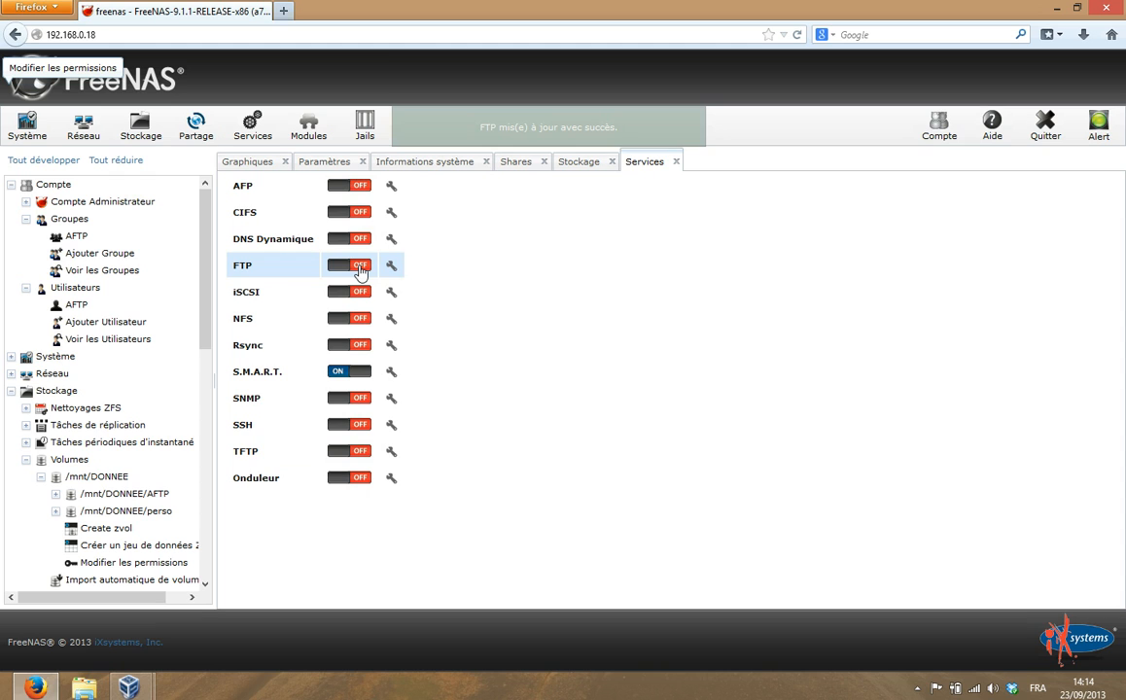
{"action": "left_click", "coordinate": [360, 270]}
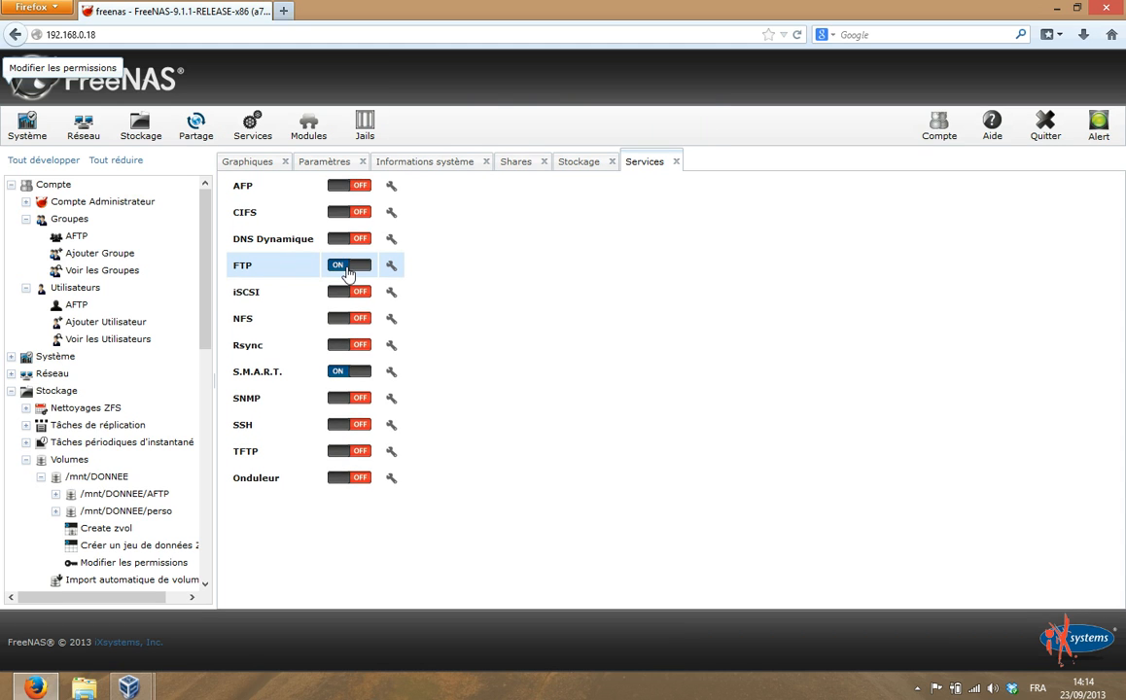
- Switch to FileZilla and connect to host 192.168.0.18 on port 21 as AFTP with the account password
{"action": "left_click", "coordinate": [1055, 12]}
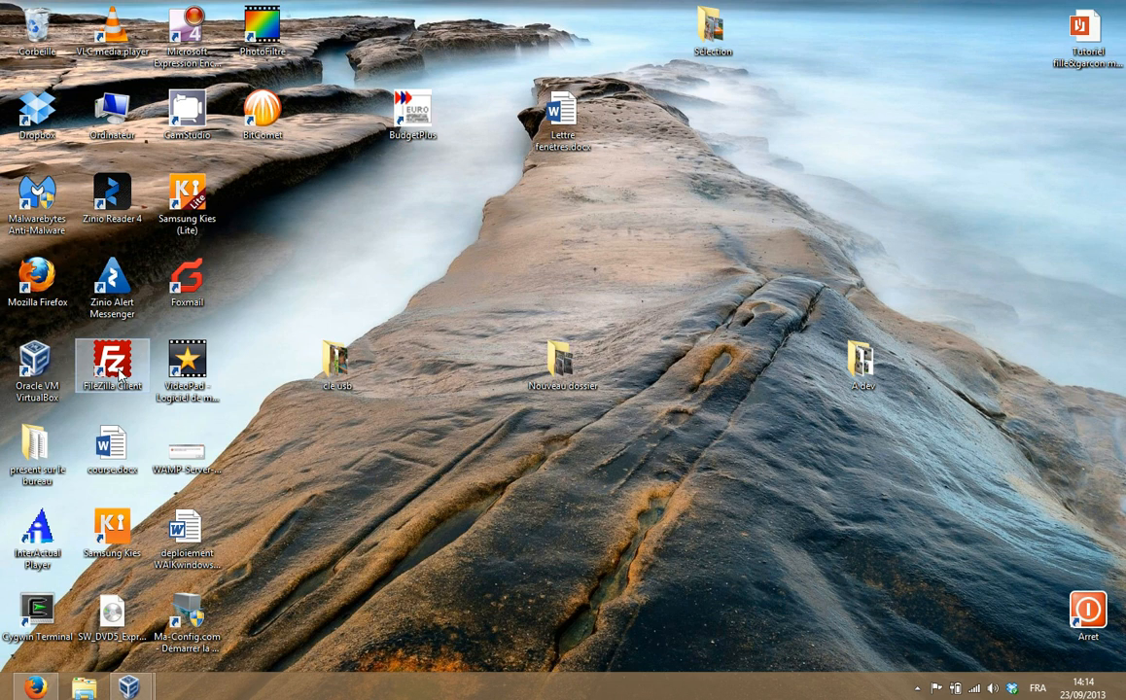
{"action": "double_click", "coordinate": [118, 371]}
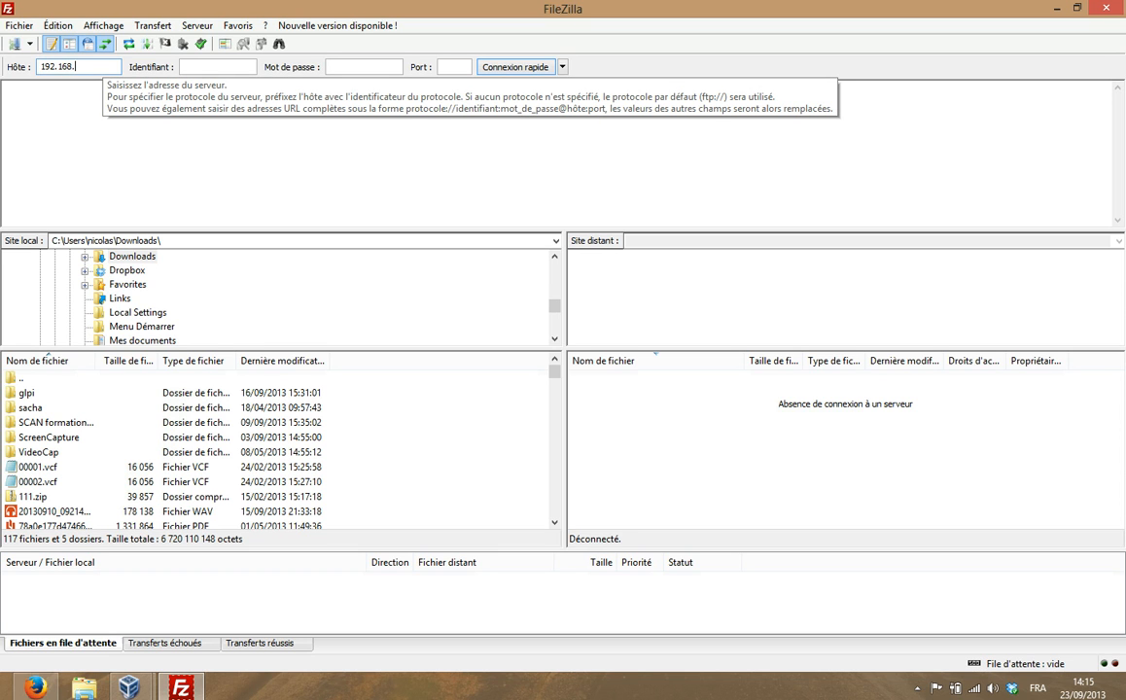
{"action": "key", "text": "Tab"}
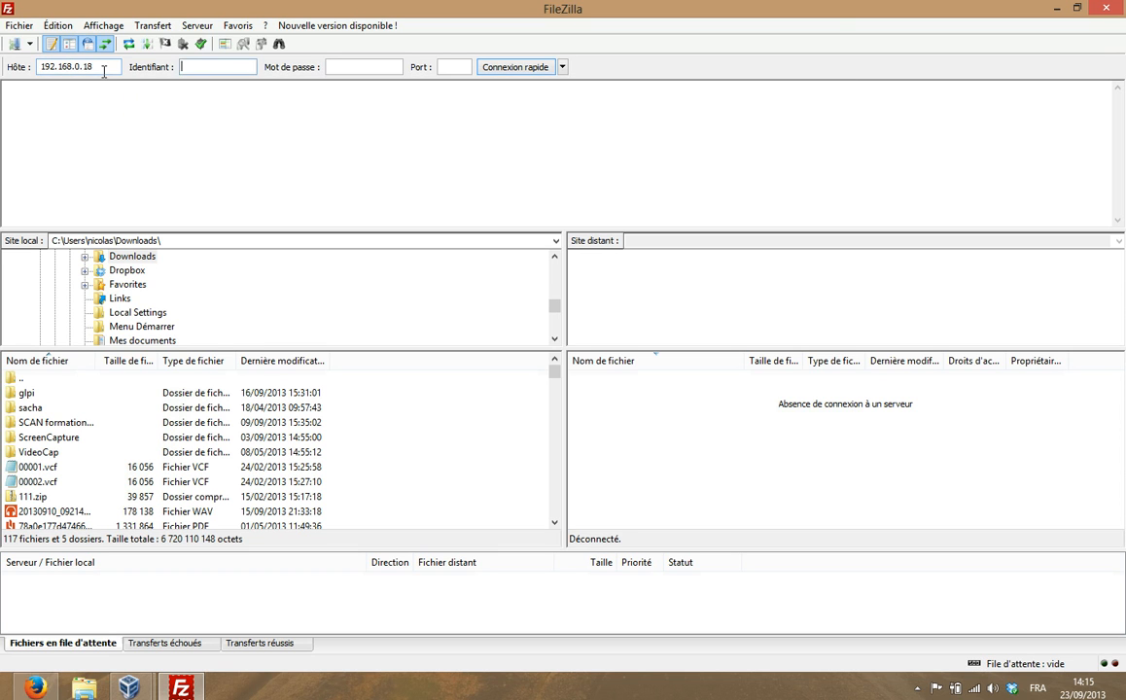
{"action": "type", "text": "AFTP"}
{"action": "key", "text": "Tab"}
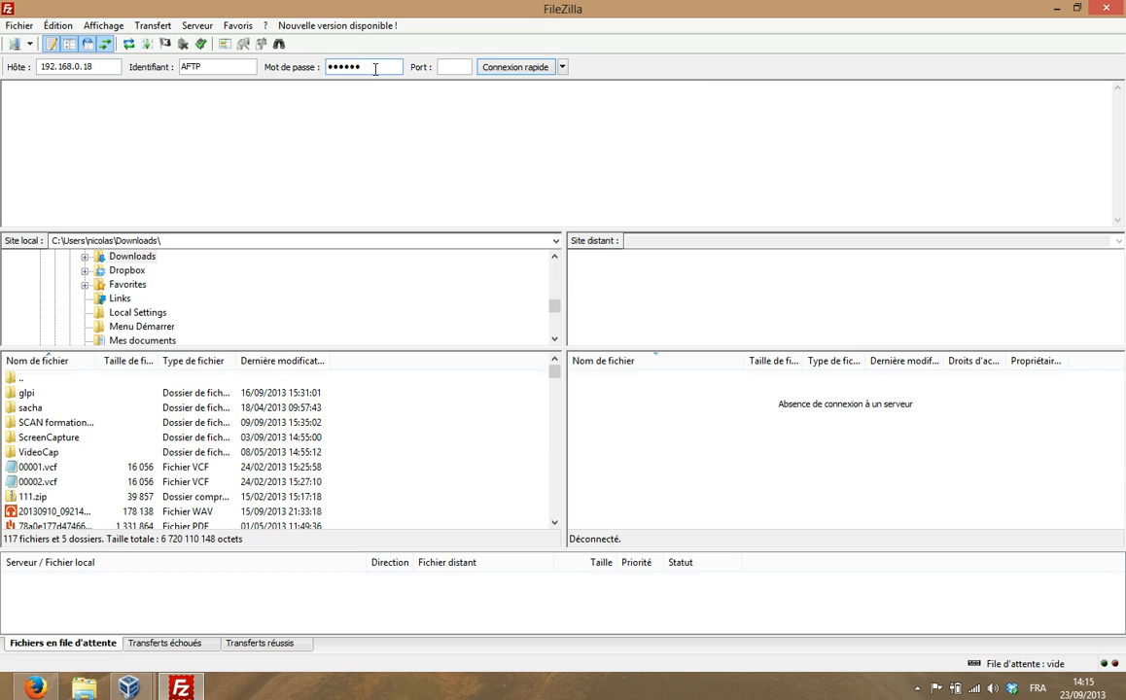
{"action": "left_click", "coordinate": [459, 67]}
{"action": "type", "text": "21"}
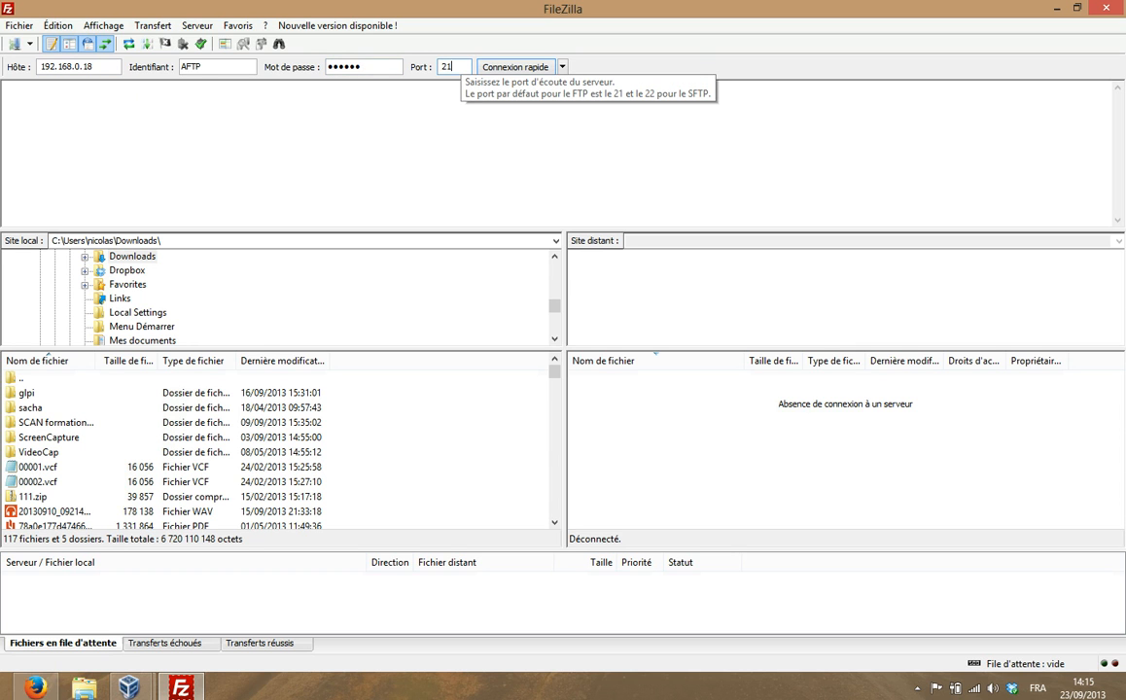
{"action": "left_click", "coordinate": [530, 70]}
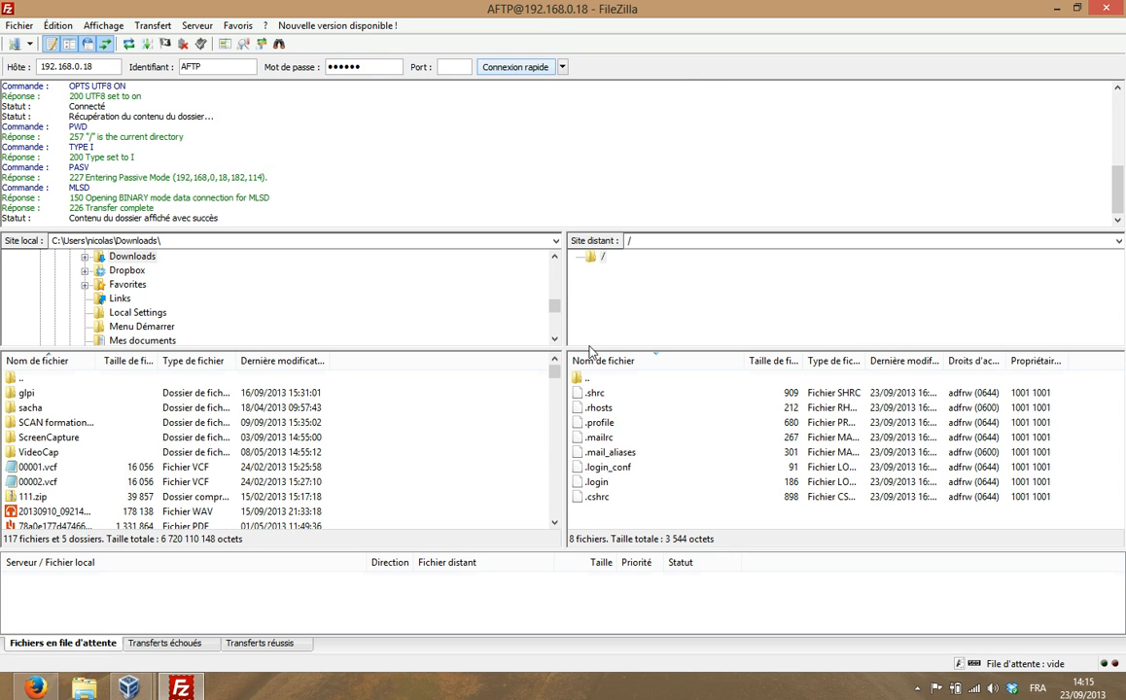
- Delete all files from the FTP server's root folder, from .shrc through .cshrc
{"action": "left_click", "coordinate": [603, 257]}
{"action": "left_click", "coordinate": [592, 393]}
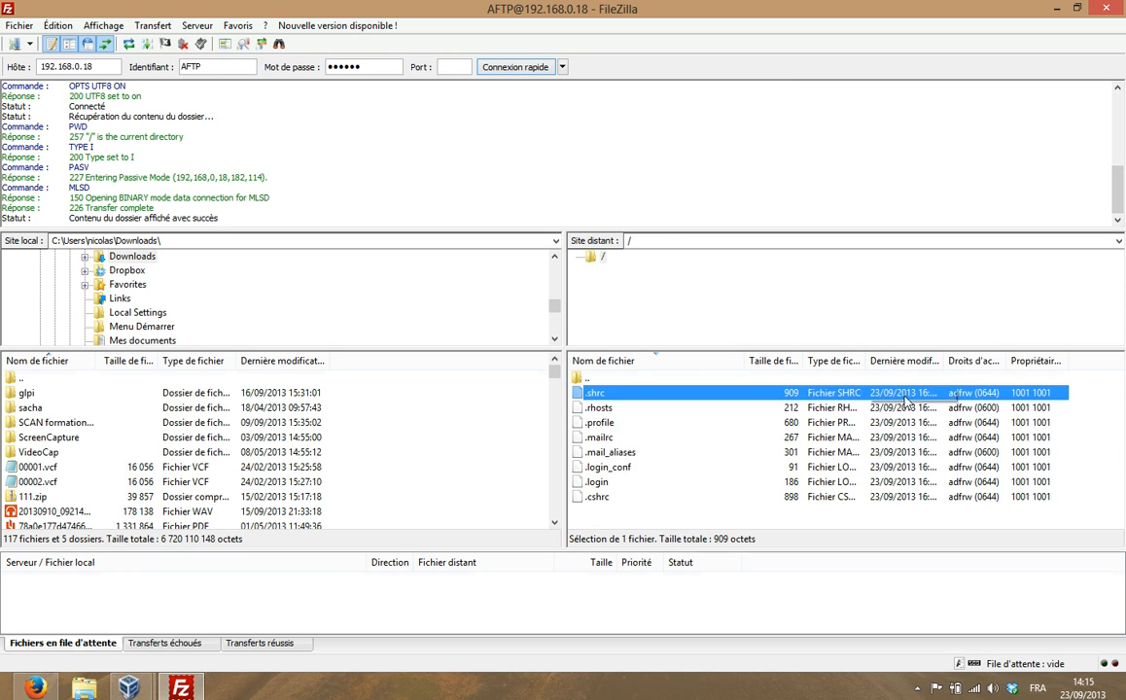
{"action": "double_click", "coordinate": [941, 366]}
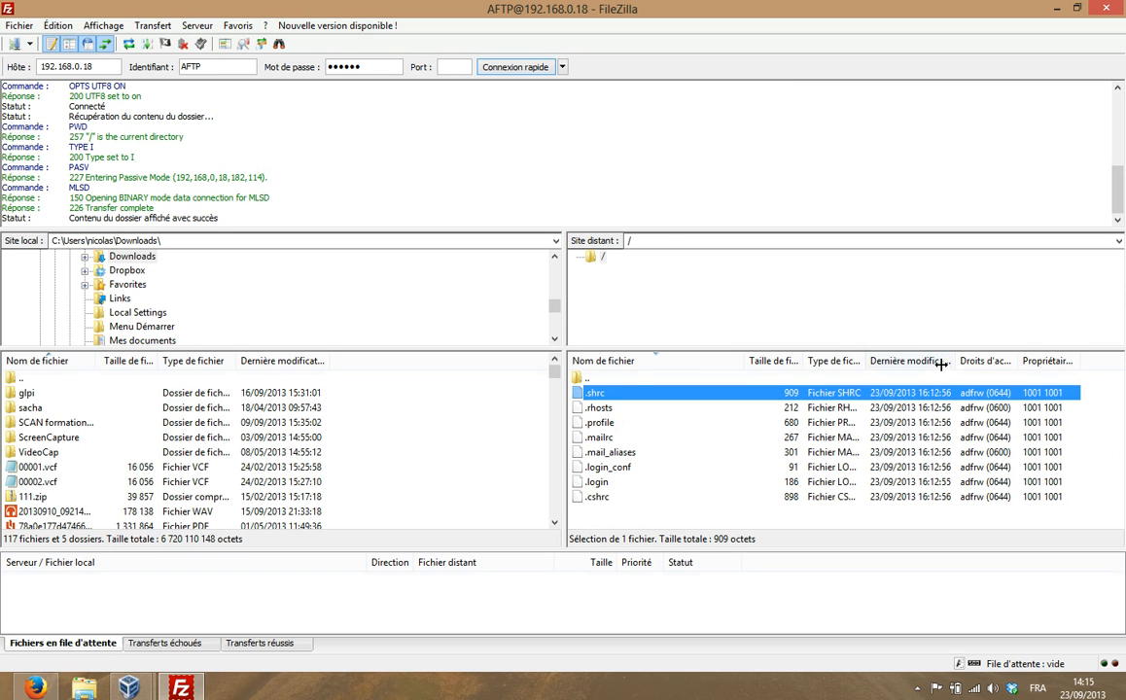
{"action": "left_click", "coordinate": [599, 410]}
{"action": "left_click", "coordinate": [597, 394]}
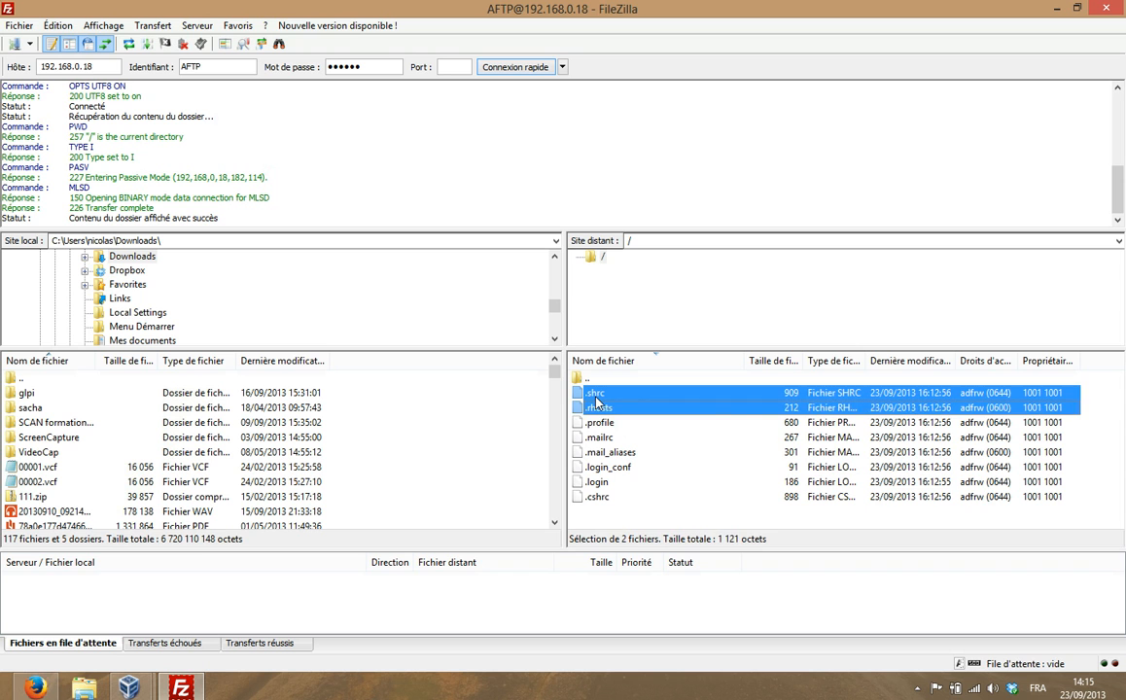
{"action": "key", "text": "ctrl+a"}
{"action": "key", "text": "Delete"}
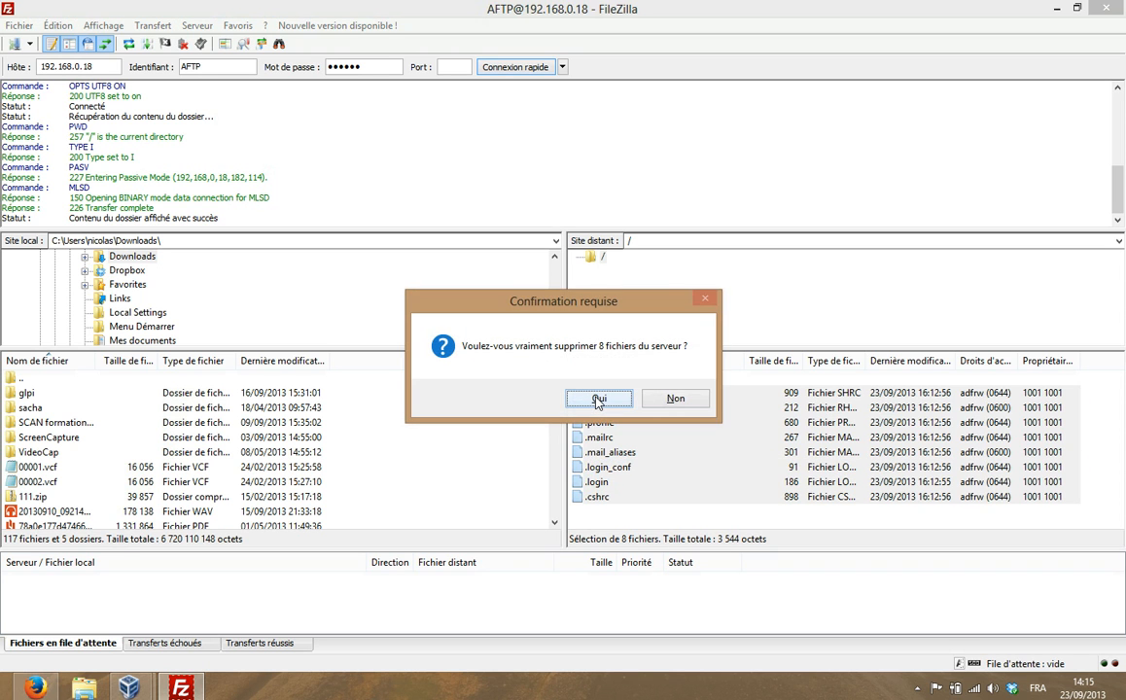
{"action": "left_click", "coordinate": [600, 397]}
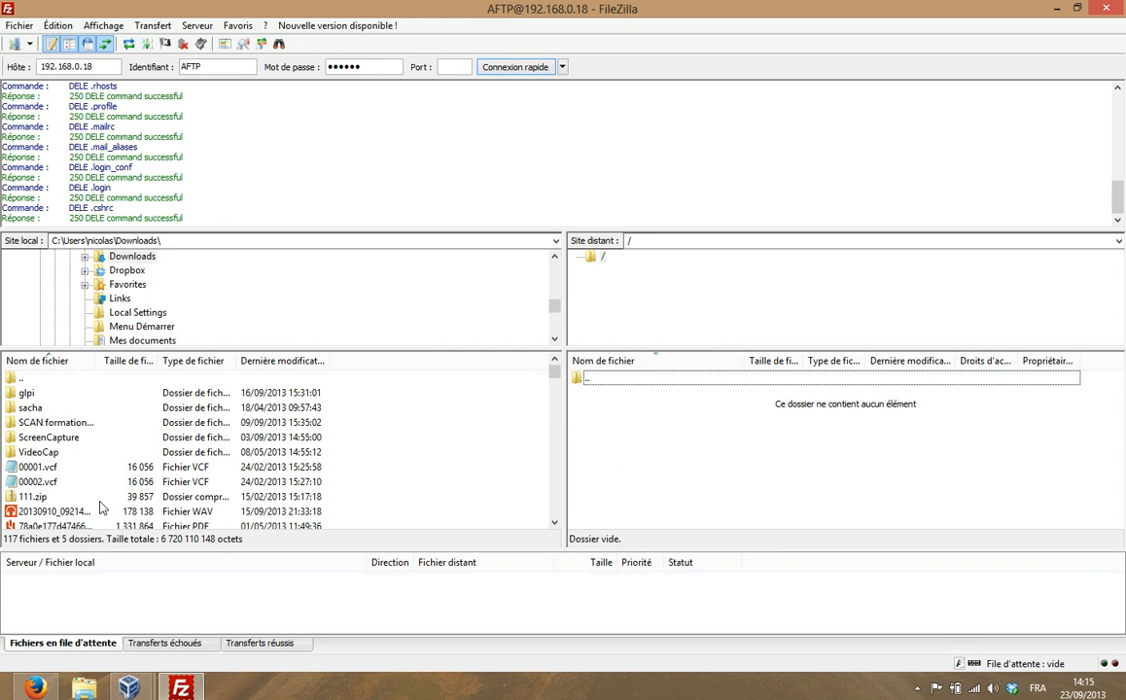
- Select the PDF file whose name starts with 78a0e177d47466 in the local Downloads folder
{"action": "left_click", "coordinate": [54, 526]}
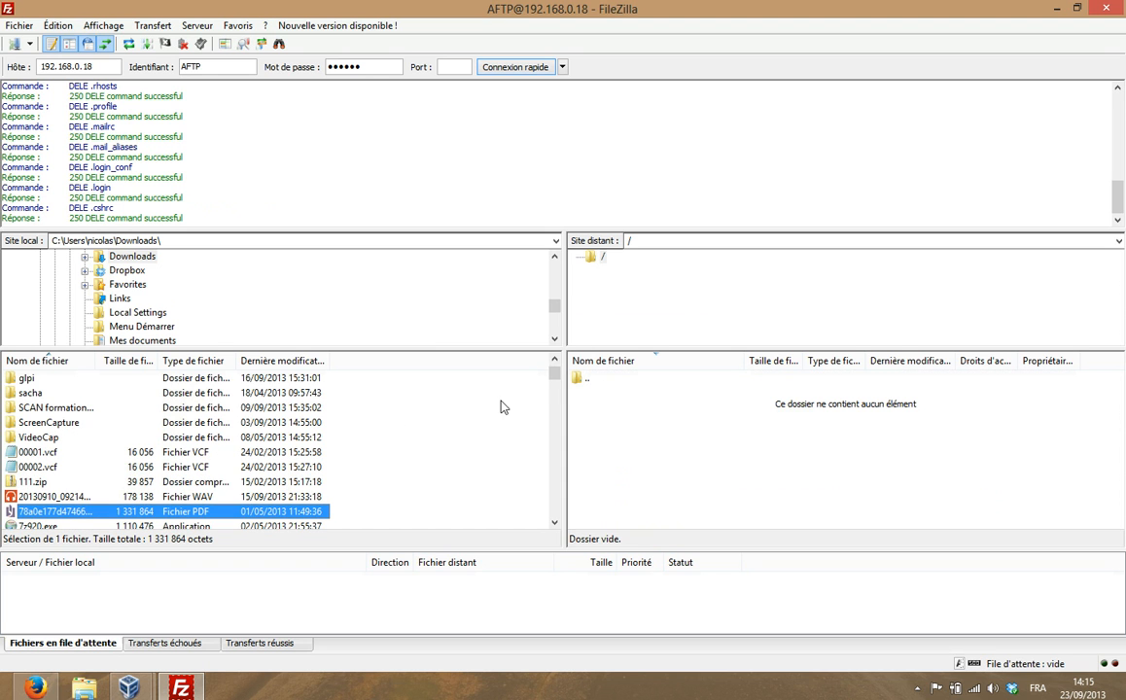
{"action": "scroll", "coordinate": [554, 384], "scroll_direction": "down", "scroll_amount": 1}
{"action": "scroll", "coordinate": [554, 384], "scroll_direction": "down", "scroll_amount": 2}
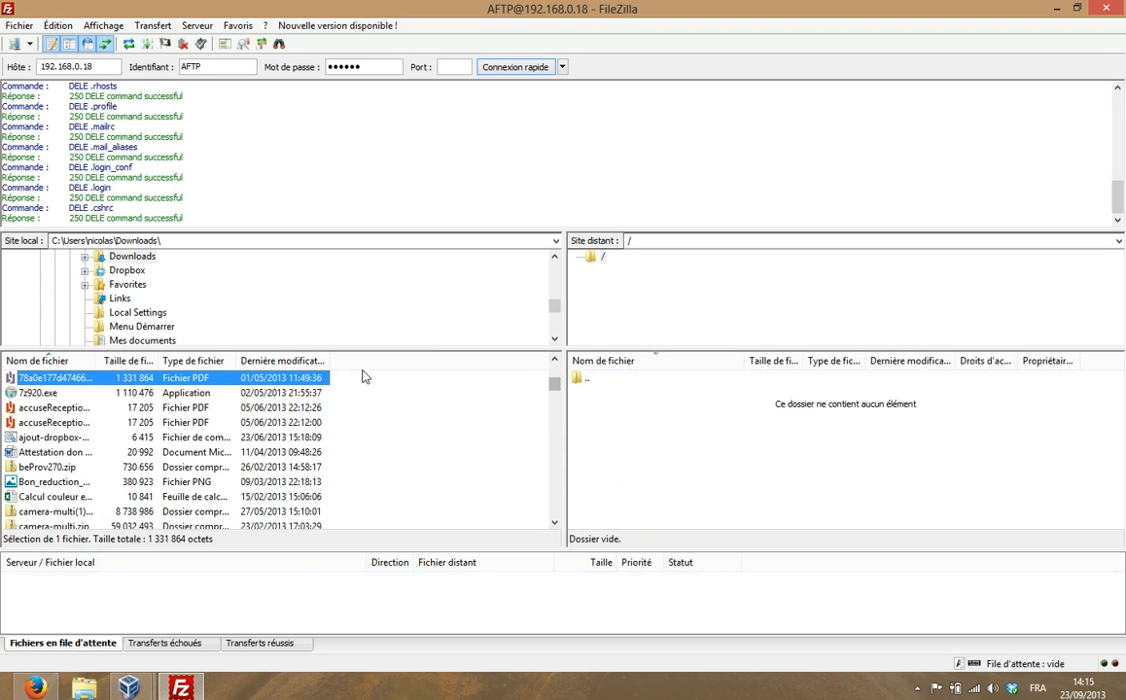
{"action": "left_click", "coordinate": [3, 674]}
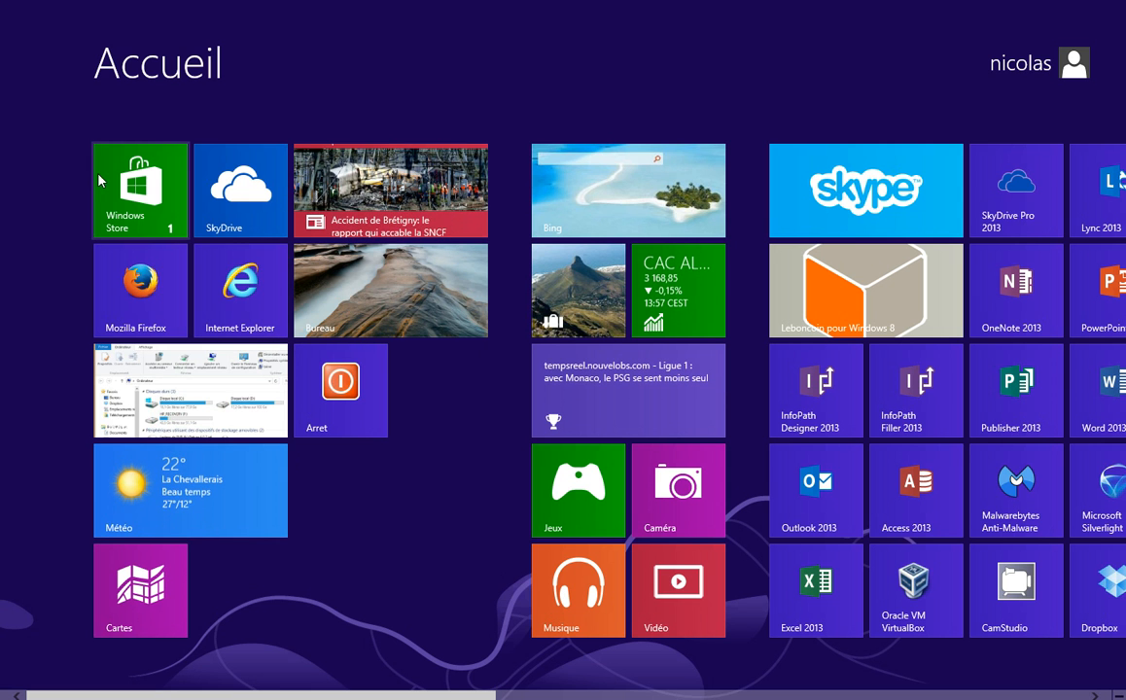
{"action": "left_click", "coordinate": [8, 13]}
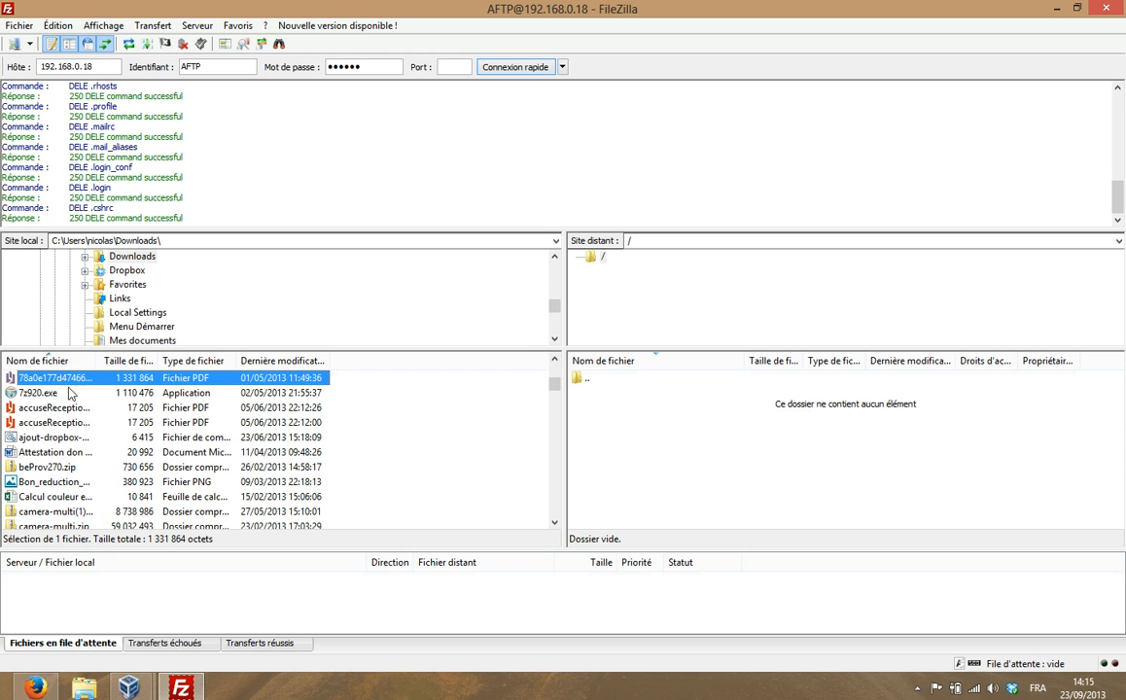
- Check the AFTP dataset's used space among the active volumes in FreeNAS, and return to FileZilla
{"action": "left_click", "coordinate": [35, 687]}
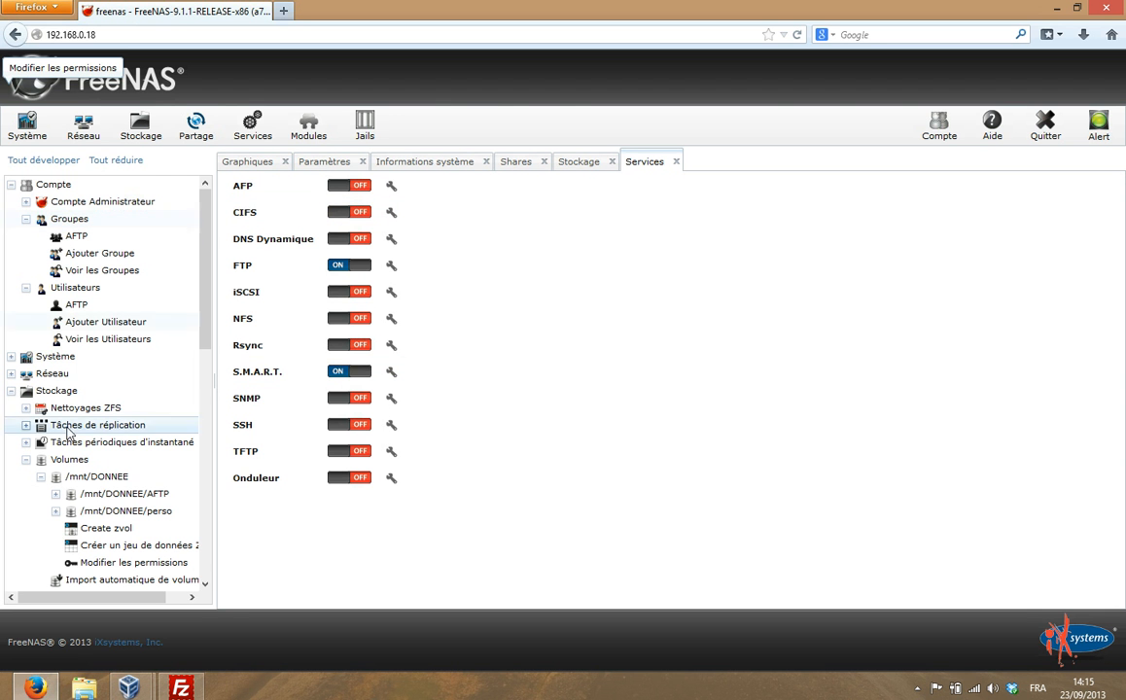
{"action": "left_click", "coordinate": [136, 126]}
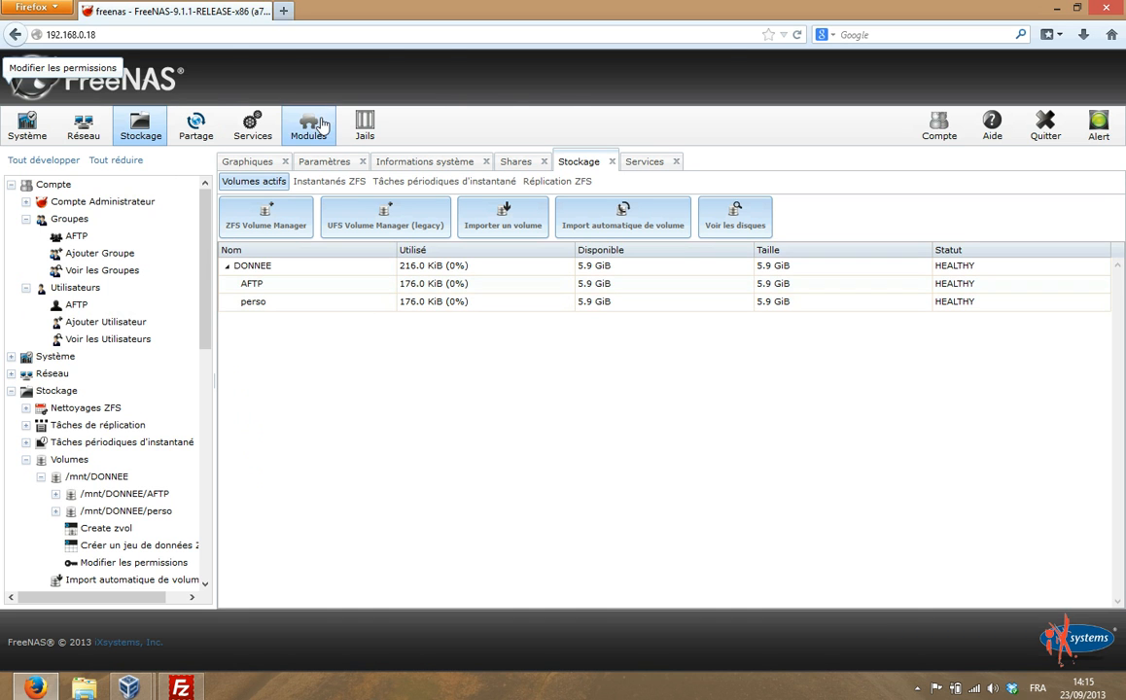
{"action": "left_click", "coordinate": [195, 689]}
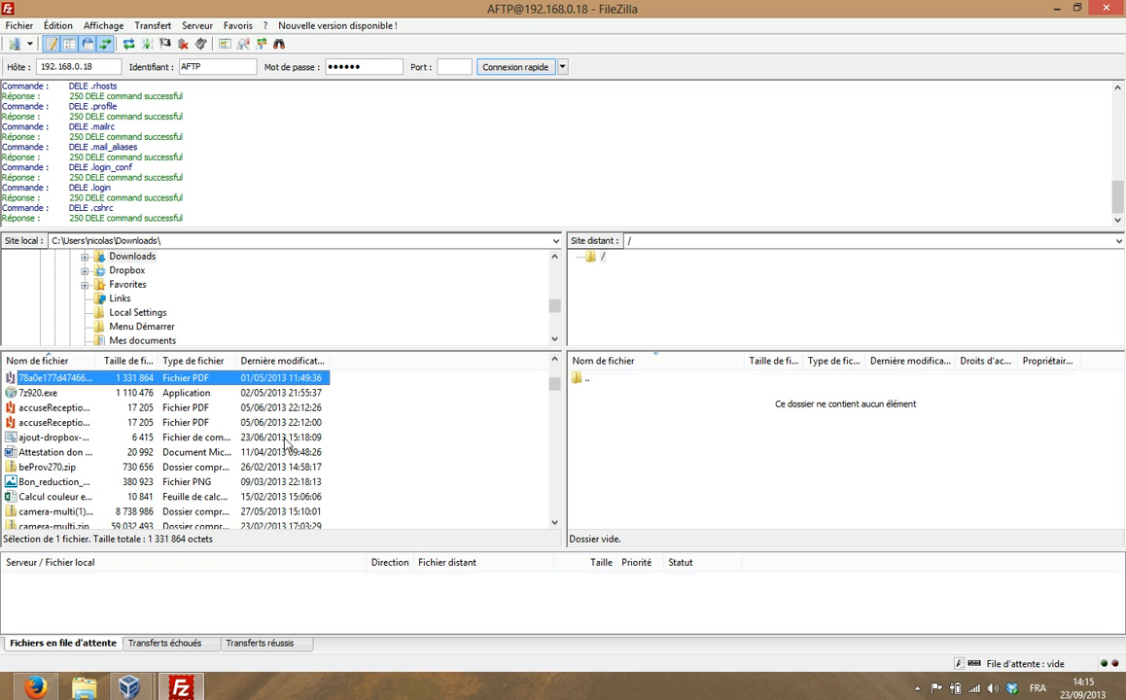
- Upload the selected PDF and camera-multi(1).zip from the local Downloads folder to the server's root folder
{"action": "left_click_drag", "start_coordinate": [88, 384], "coordinate": [622, 449]}
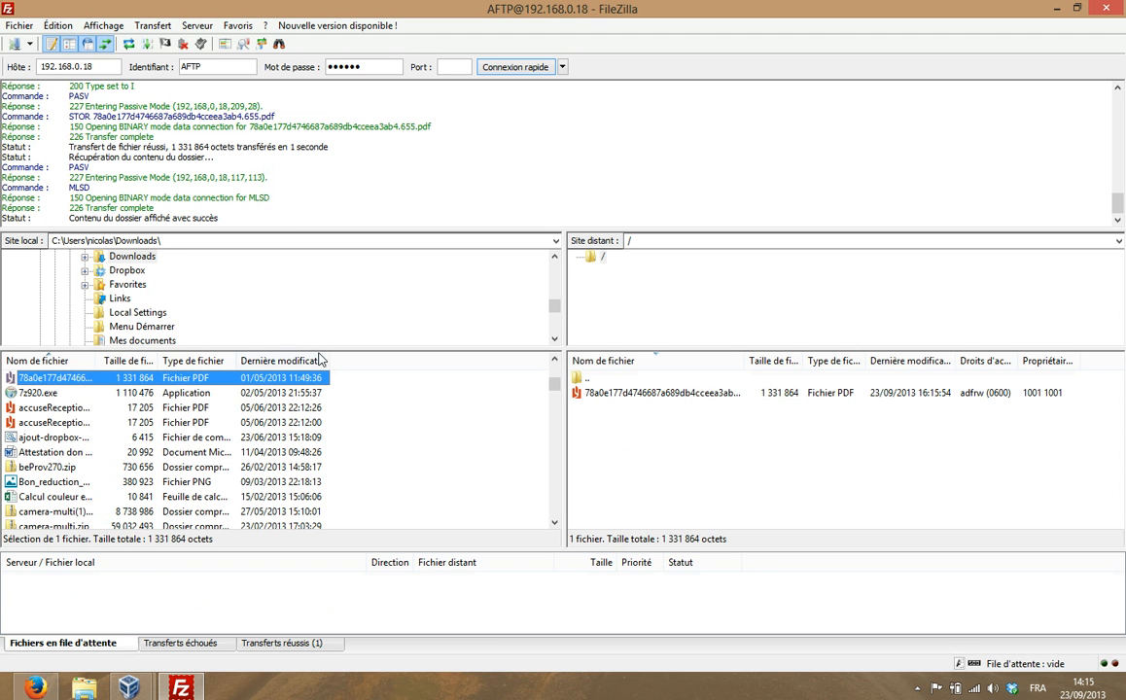
{"action": "left_click", "coordinate": [46, 513]}
{"action": "left_click_drag", "start_coordinate": [44, 517], "coordinate": [595, 420]}
- Upload camera-multi.zip and the CamStudio setup application to the server's root folder, replacing the existing copy of camera-multi.zip
{"action": "double_click", "coordinate": [51, 513]}
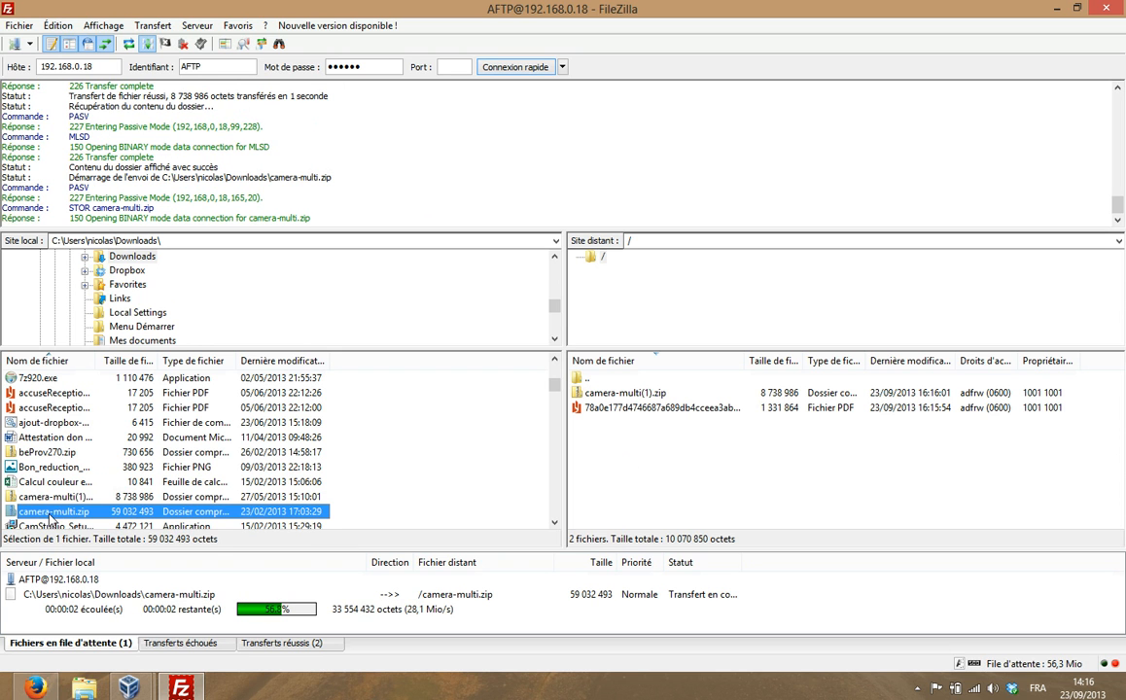
{"action": "left_click_drag", "start_coordinate": [49, 520], "coordinate": [641, 504]}
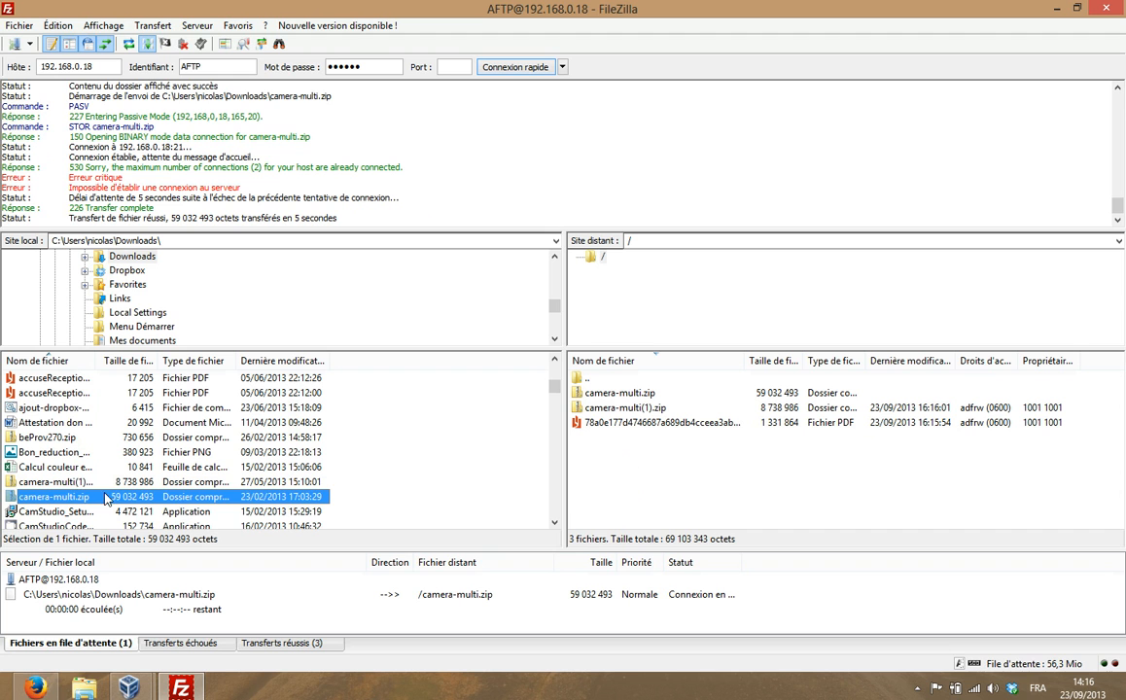
{"action": "double_click", "coordinate": [73, 515]}
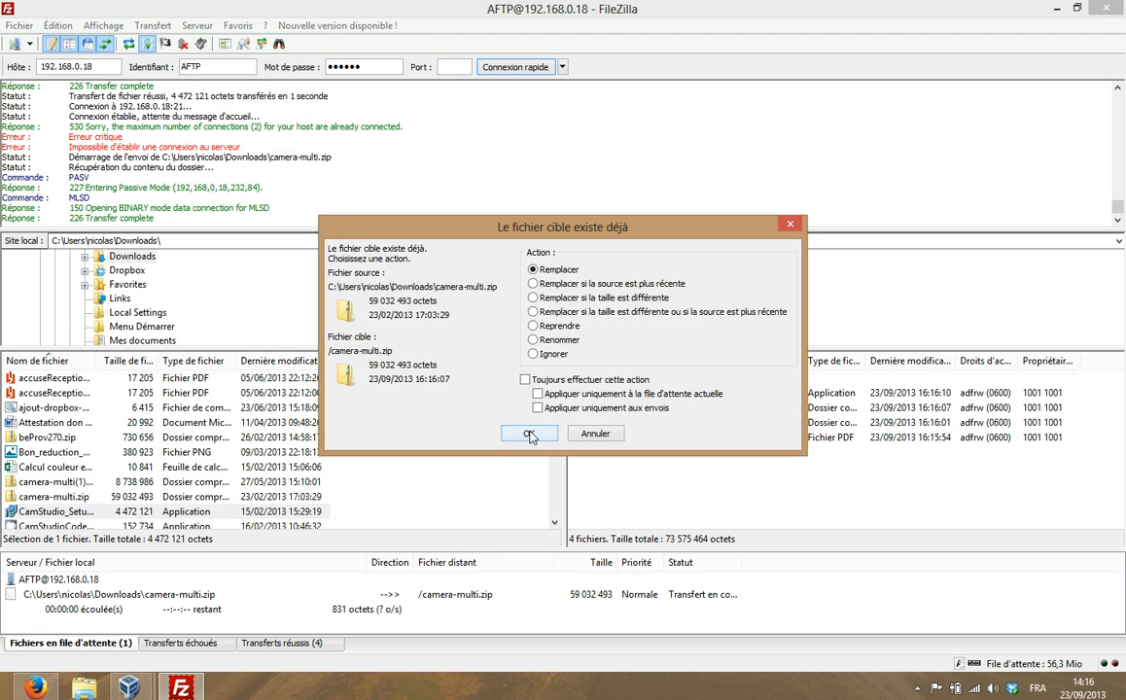
{"action": "left_click", "coordinate": [528, 435]}
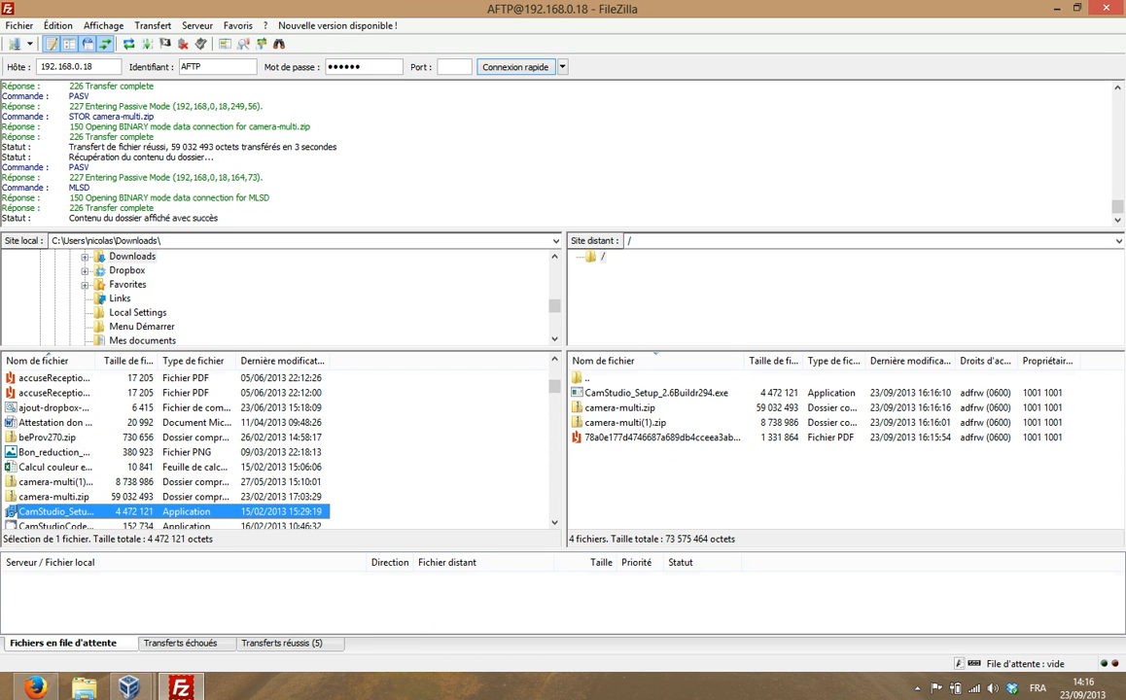
- Switch to FreeNAS in Firefox and reload the active volumes list to examine the AFTP dataset's used space
{"action": "left_click", "coordinate": [35, 687]}
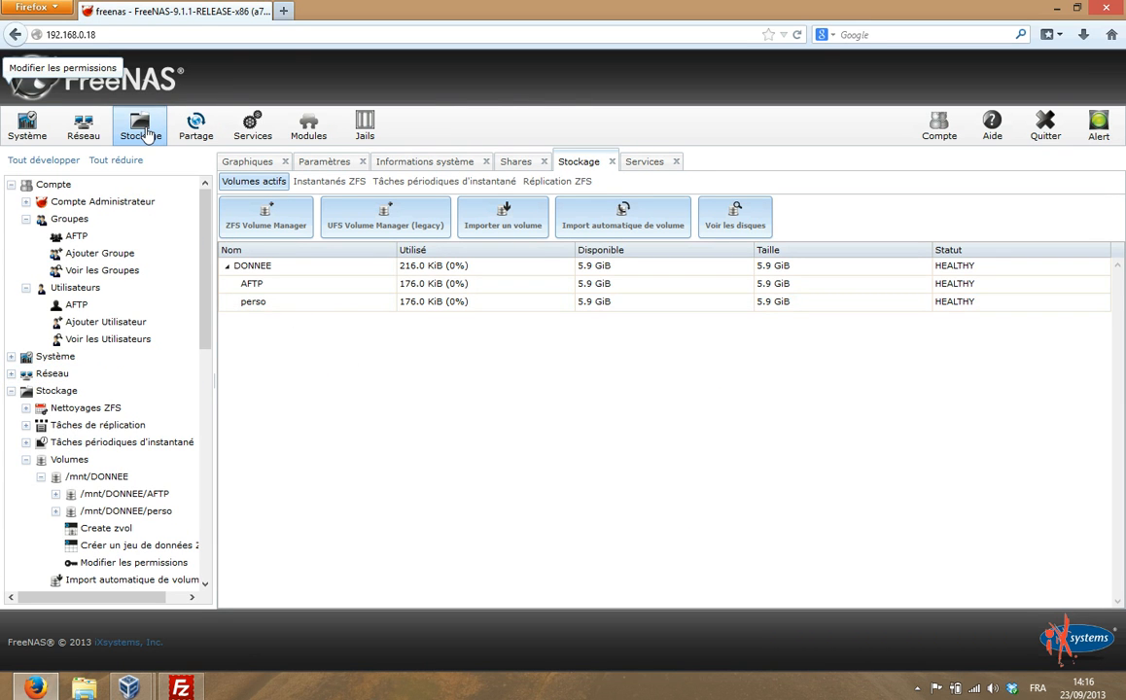
{"action": "left_click", "coordinate": [301, 184]}
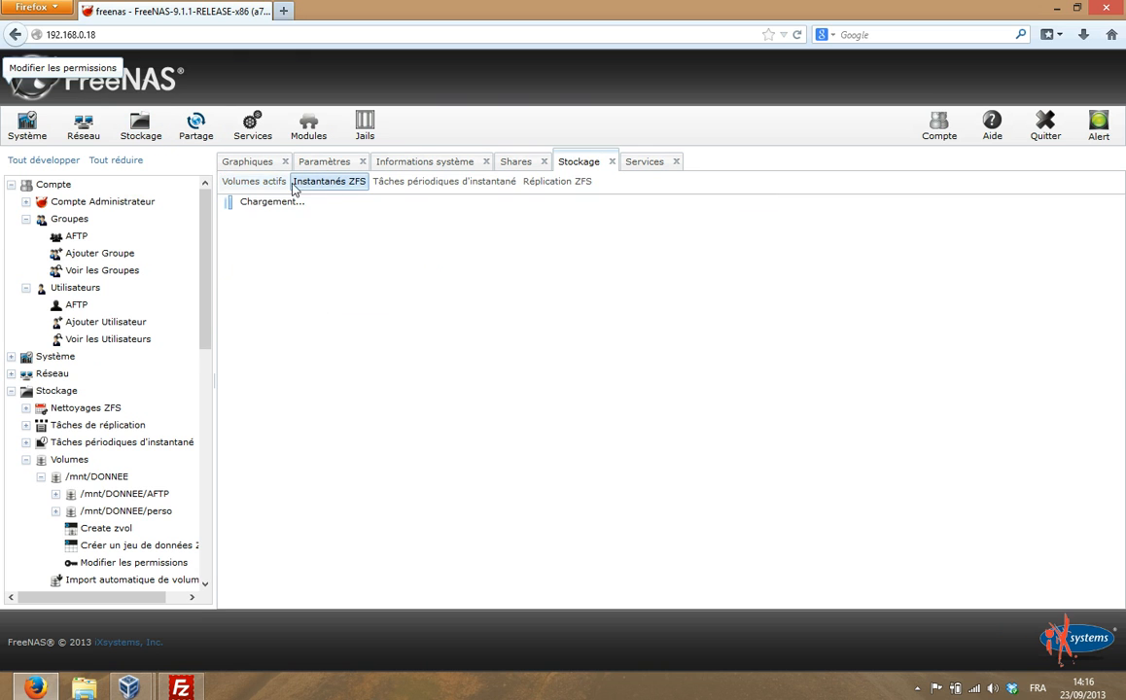
{"action": "left_click", "coordinate": [258, 184]}
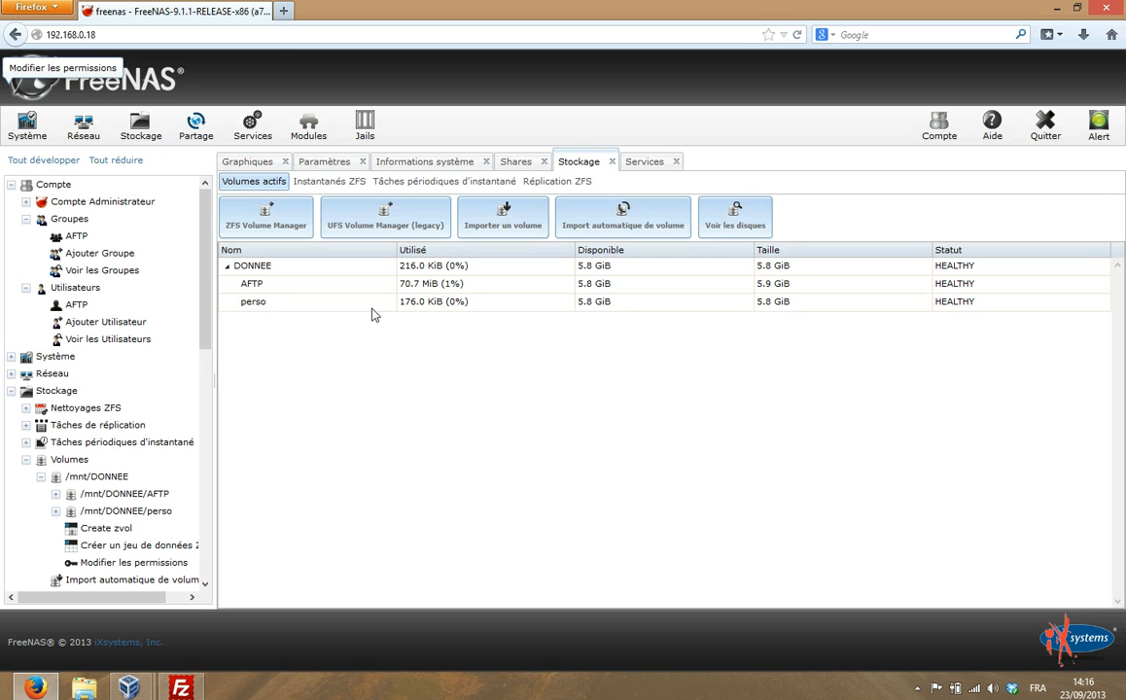
{"action": "scroll", "coordinate": [194, 252], "scroll_direction": "down", "scroll_amount": 4}
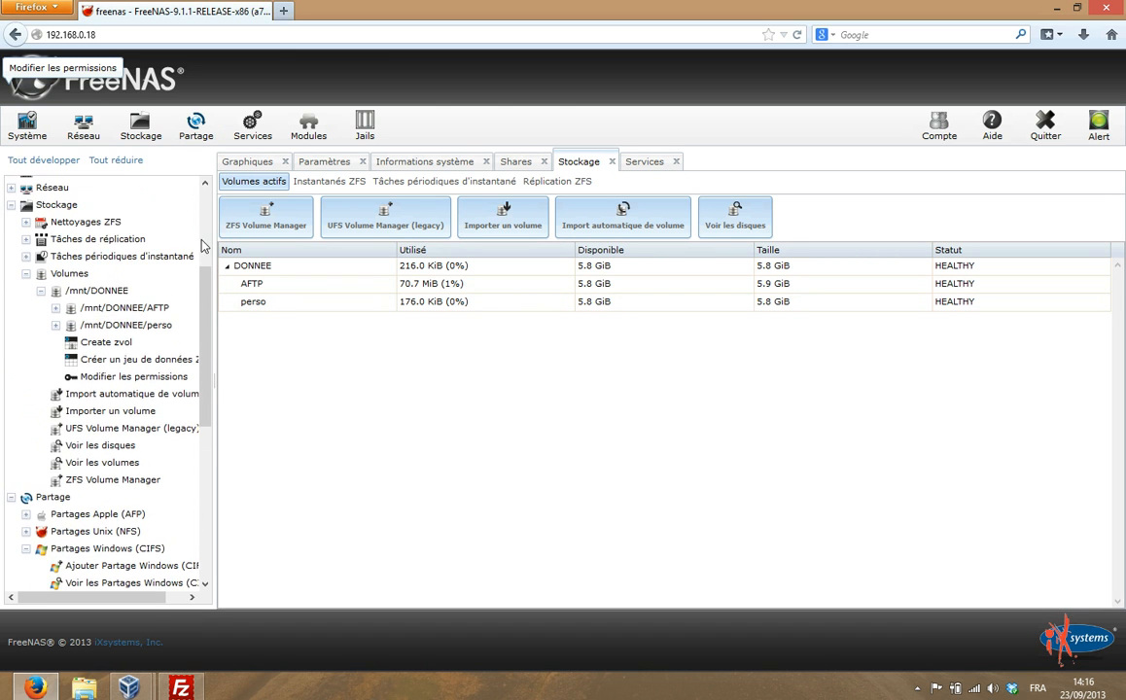
{"action": "scroll", "coordinate": [202, 246], "scroll_direction": "up", "scroll_amount": 4}
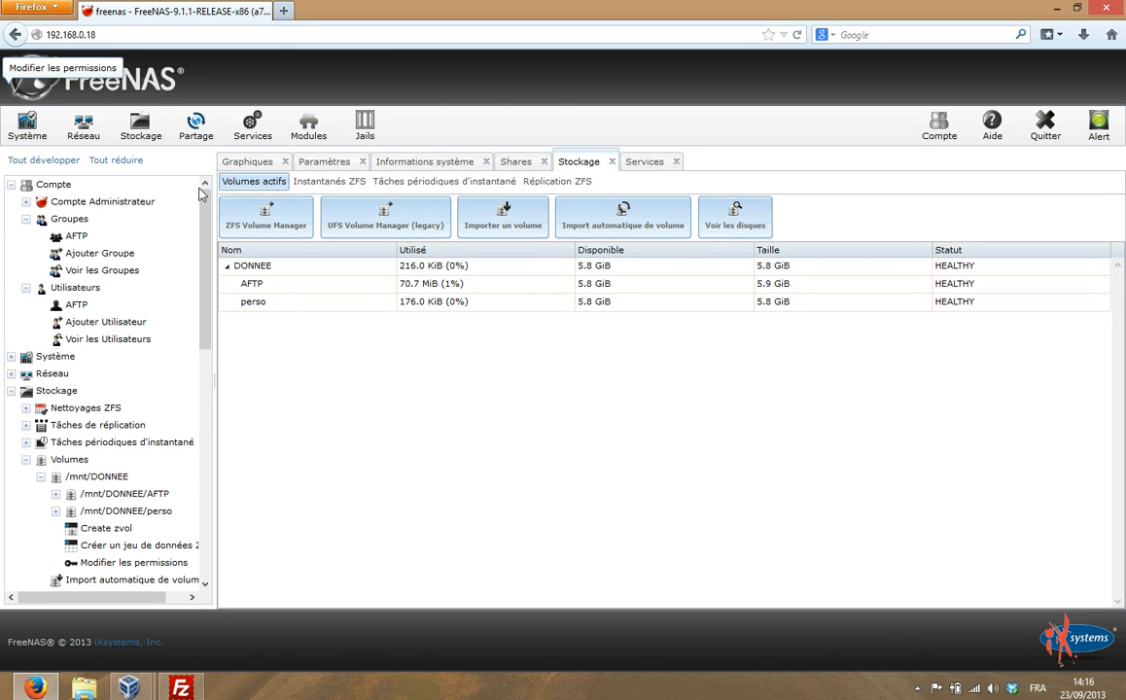